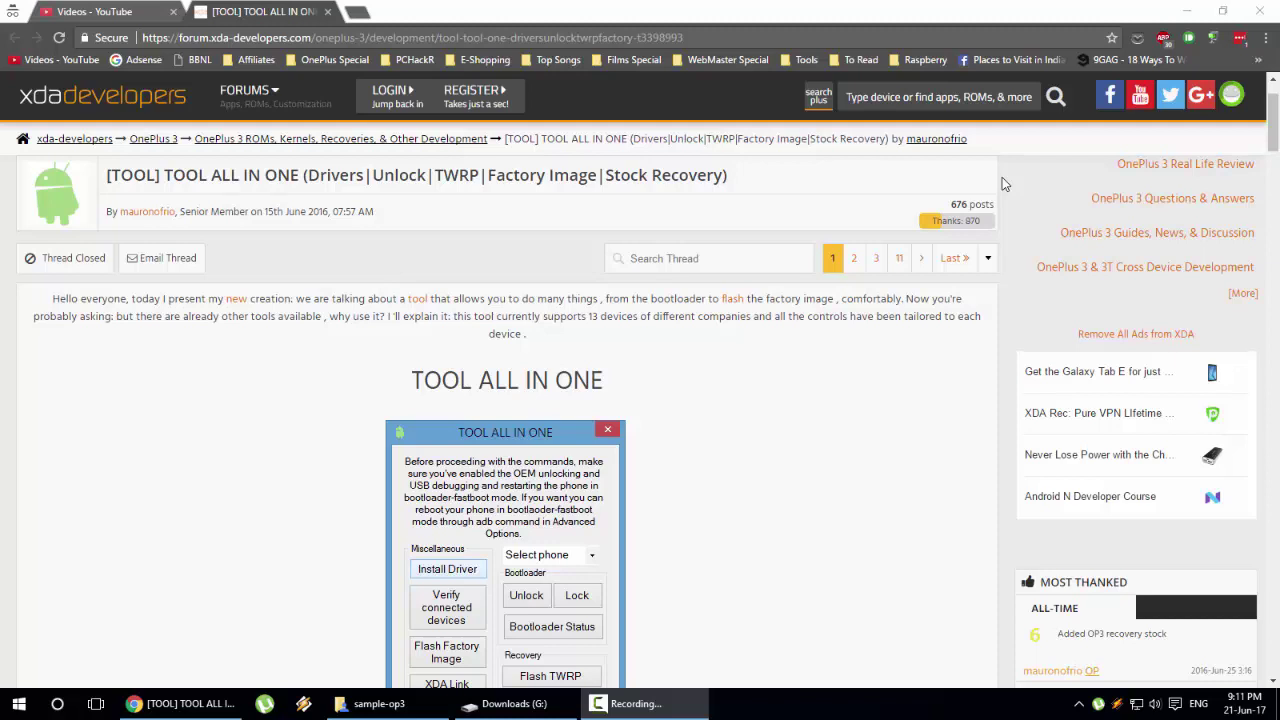
- Look through the TOOL ALL IN ONE thread on XDA, from its title and features down to the Download section
left_click_drag(165, 175, 324, 178)
left_click(324, 178)
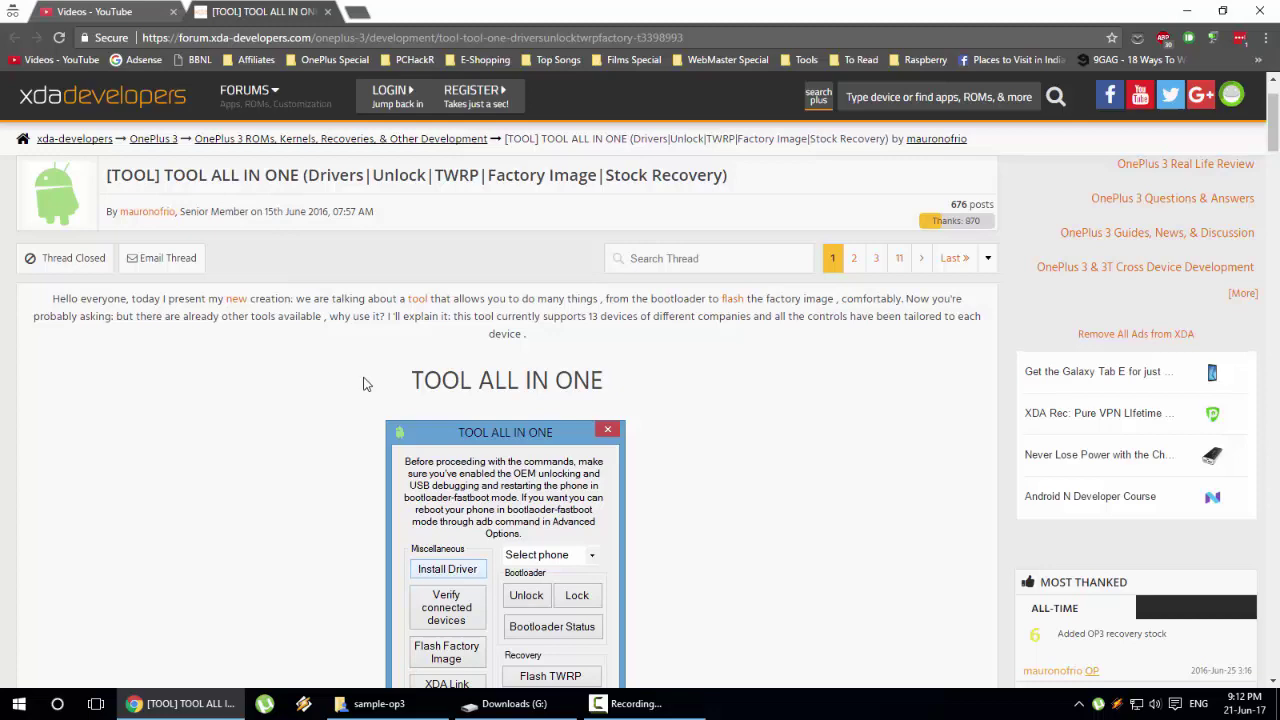
scroll(364, 384, "down", 3)
scroll(502, 352, "down", 5)
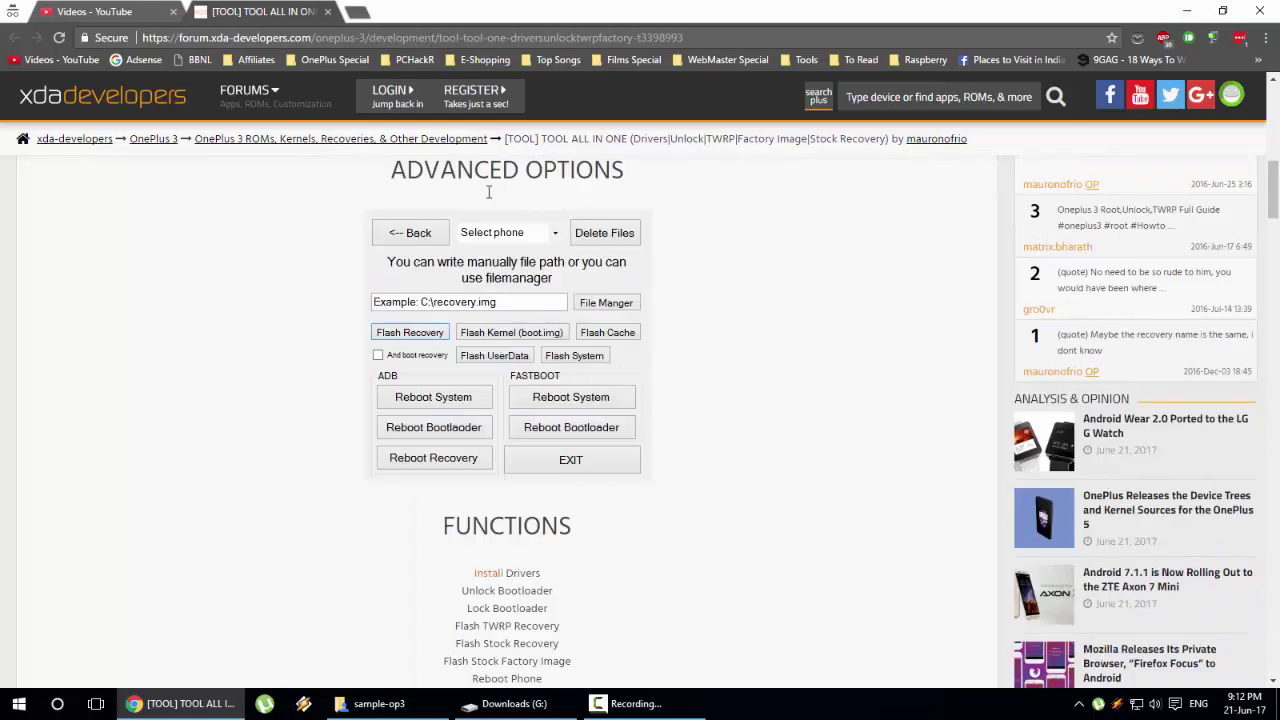
scroll(528, 214, "down", 5)
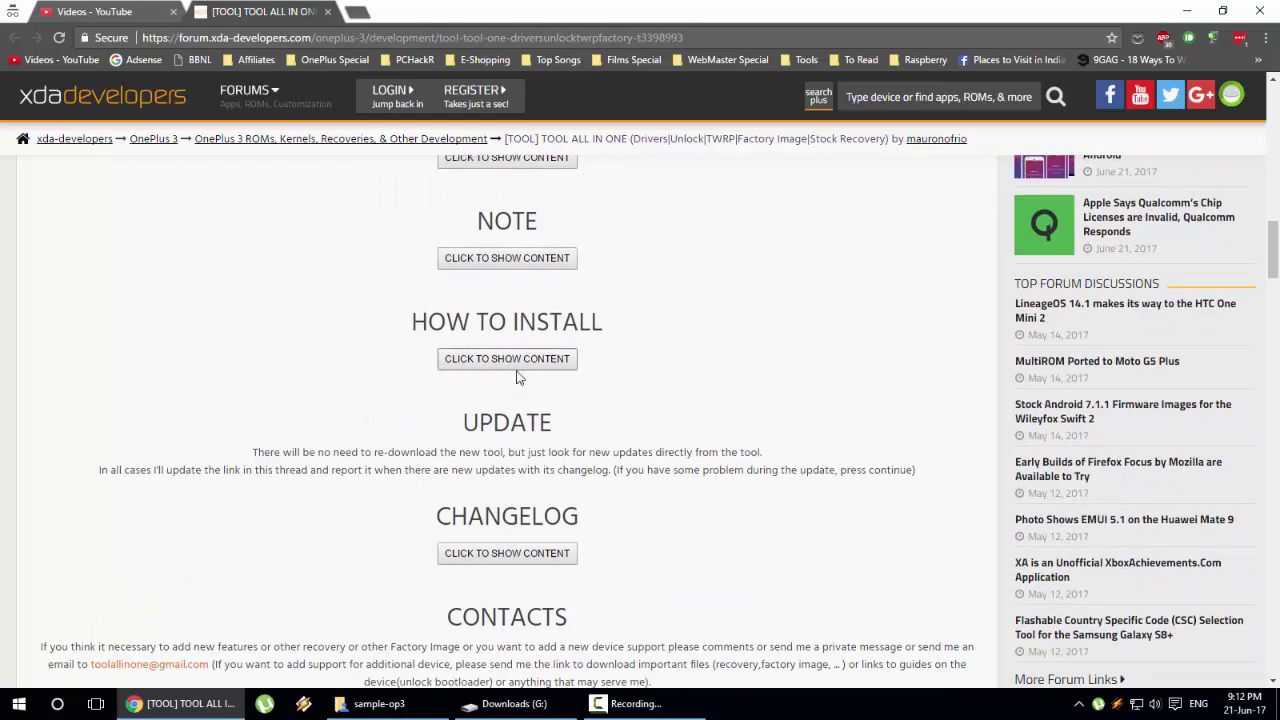
scroll(515, 370, "up", 1)
scroll(495, 420, "down", 2)
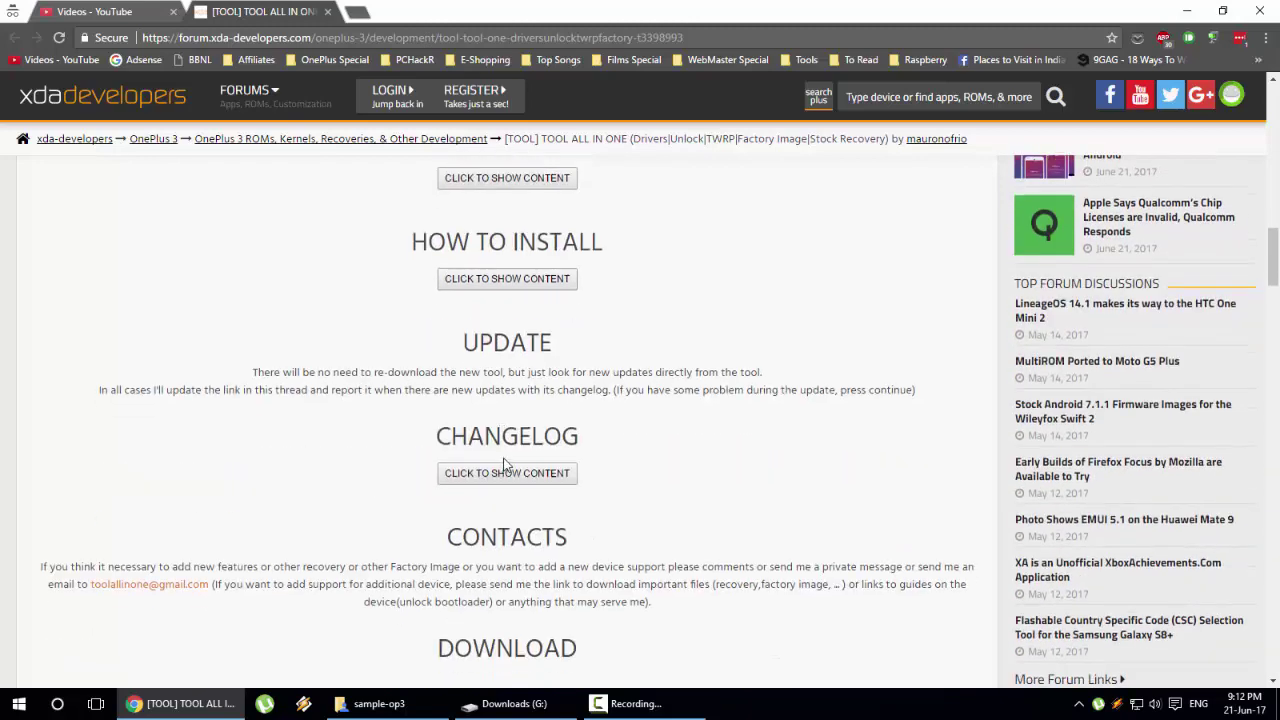
scroll(505, 465, "down", 1)
left_click(545, 625)
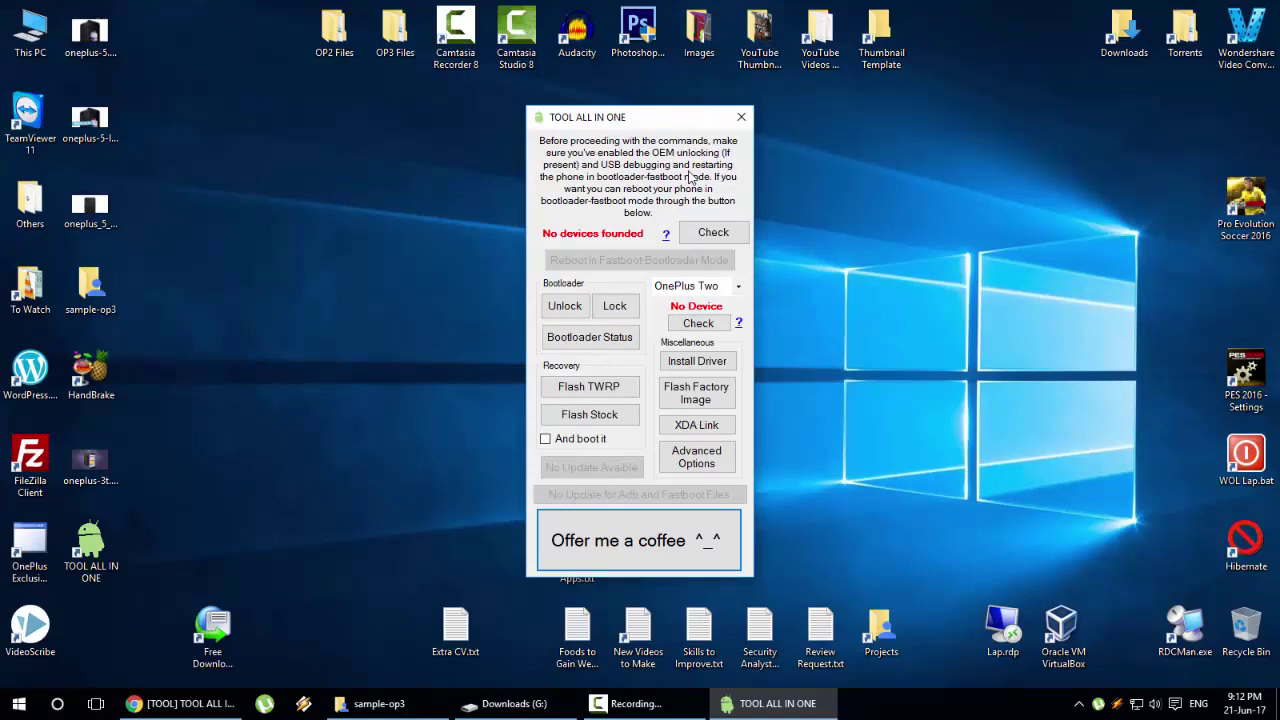
- In TOOL ALL IN ONE, install the phone driver and check that the connected device is detected over ADB
left_click(705, 365)
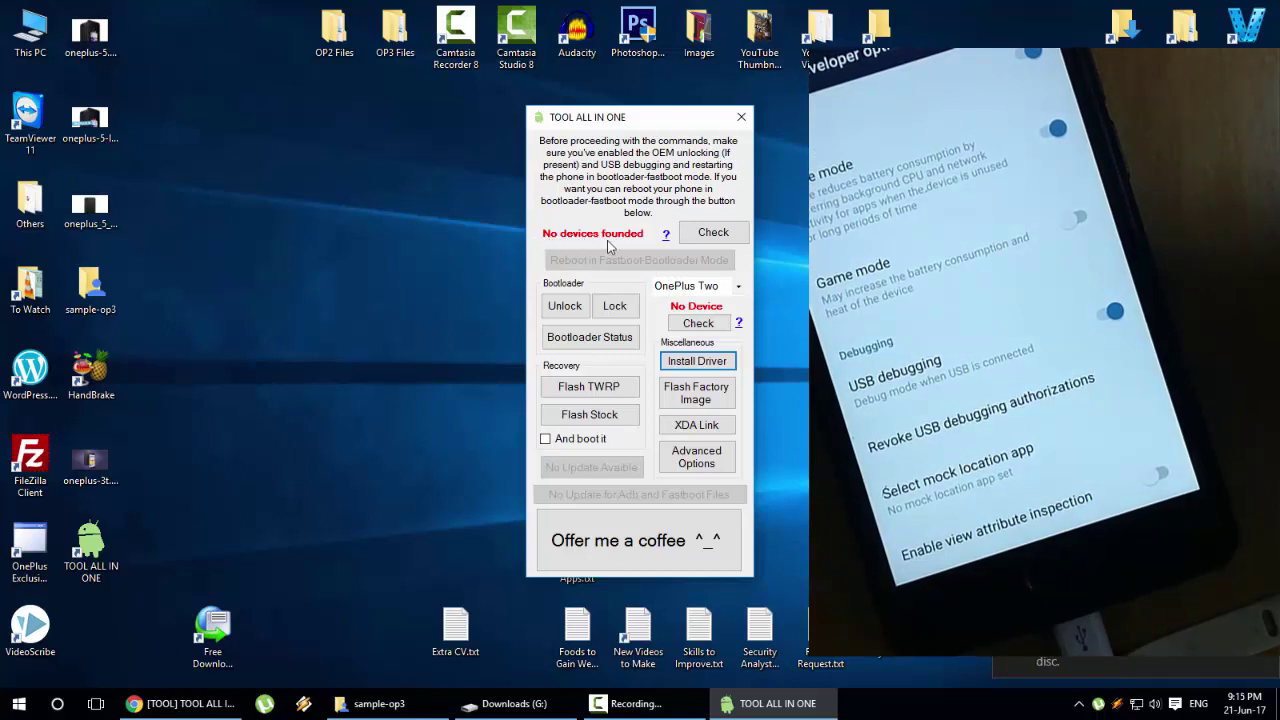
left_click(723, 234)
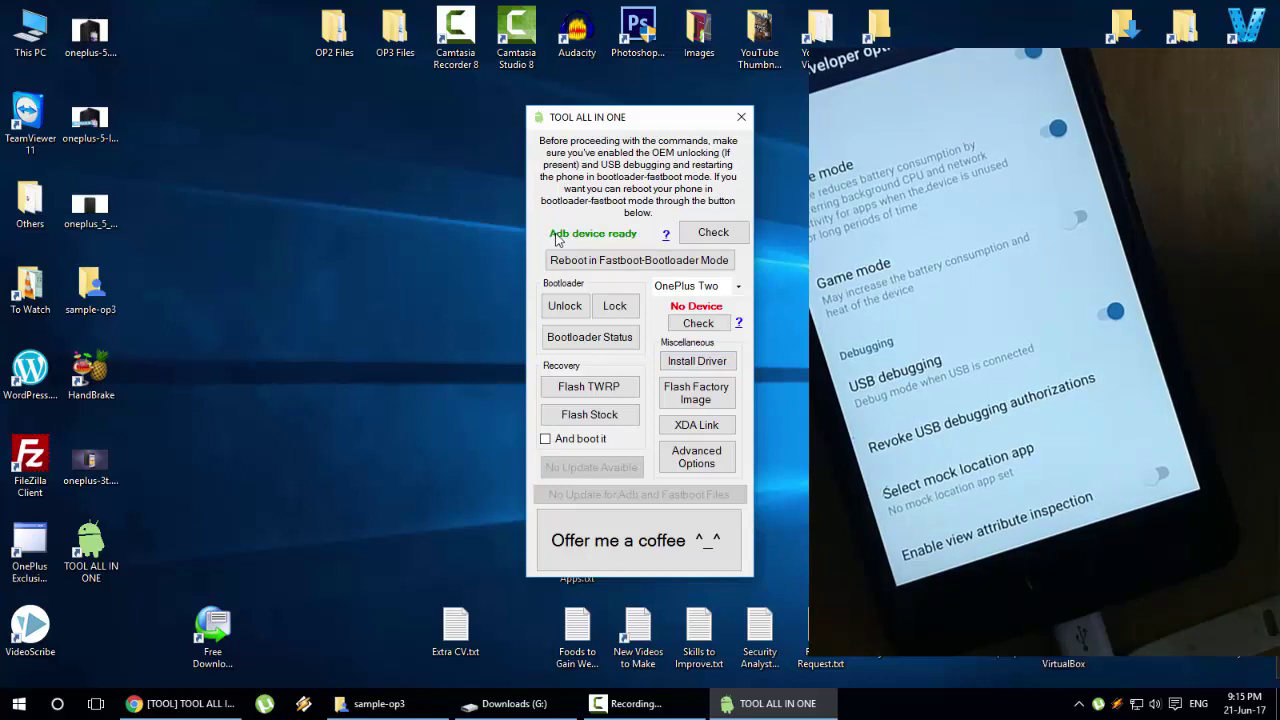
left_click(712, 328)
left_click(717, 371)
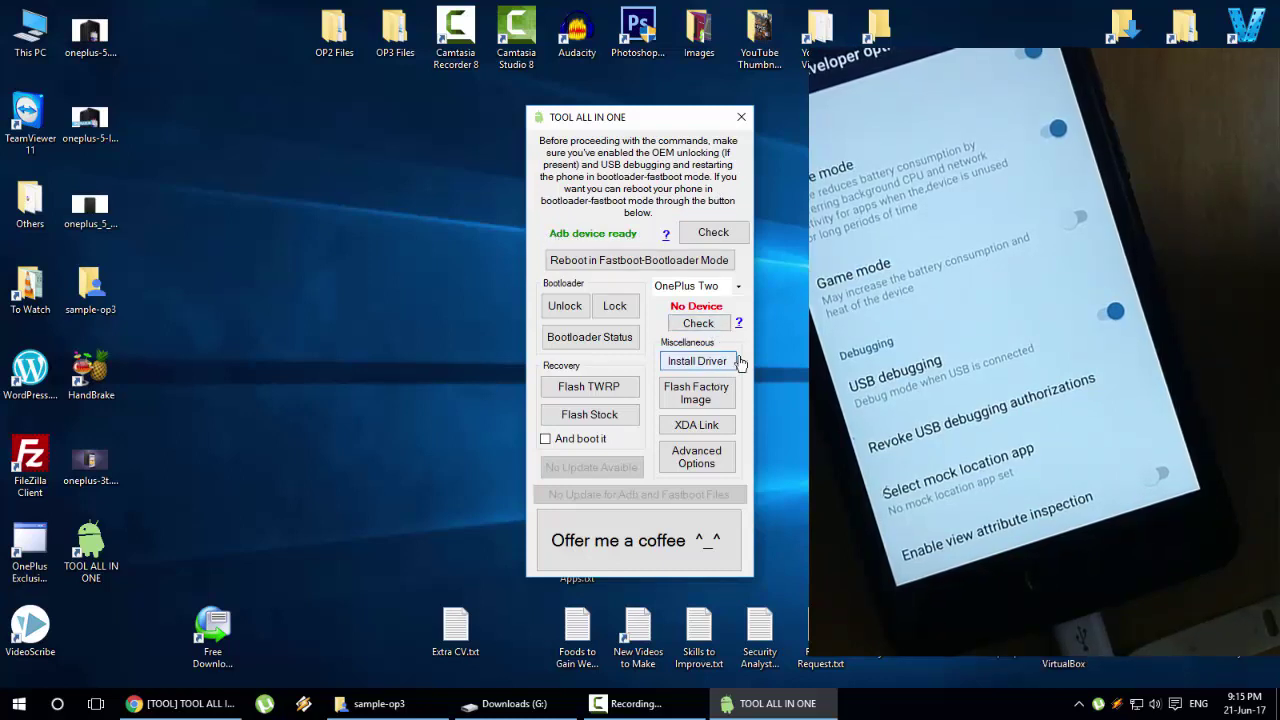
- Reboot the phone in Fastboot-Bootloader Mode and choose OnePlus Two as the phone model
left_click(603, 262)
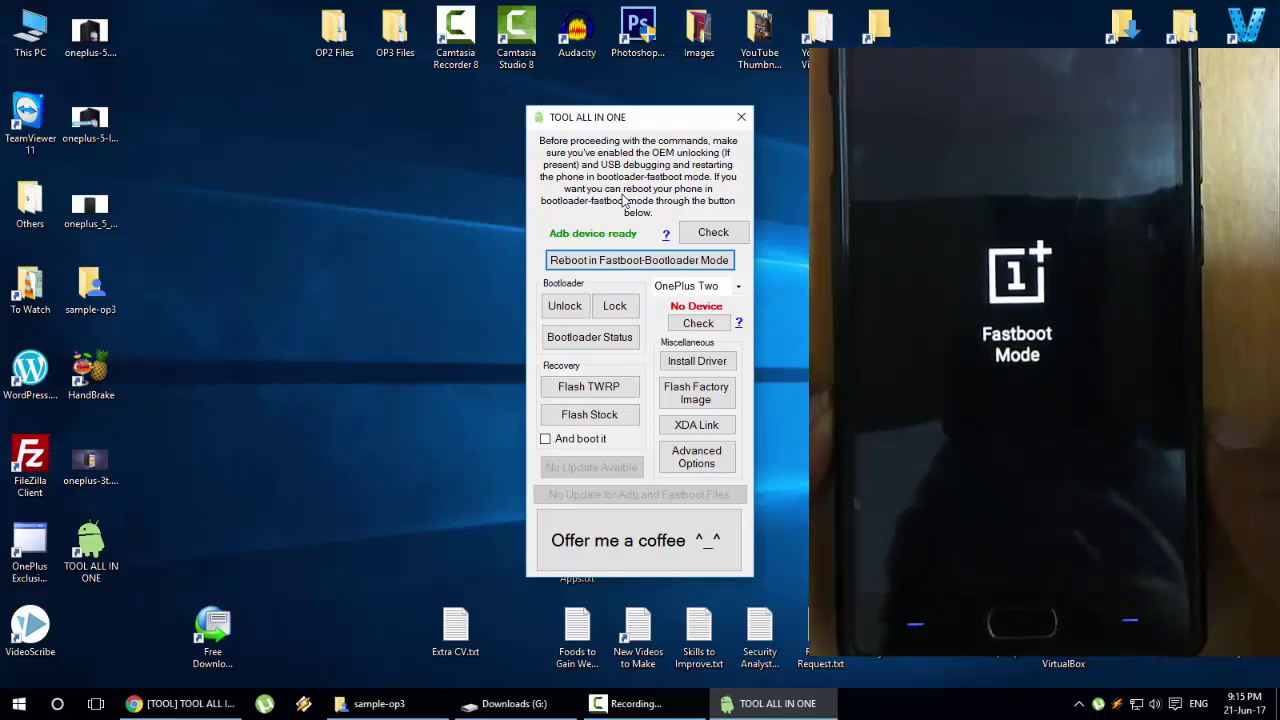
left_click(739, 288)
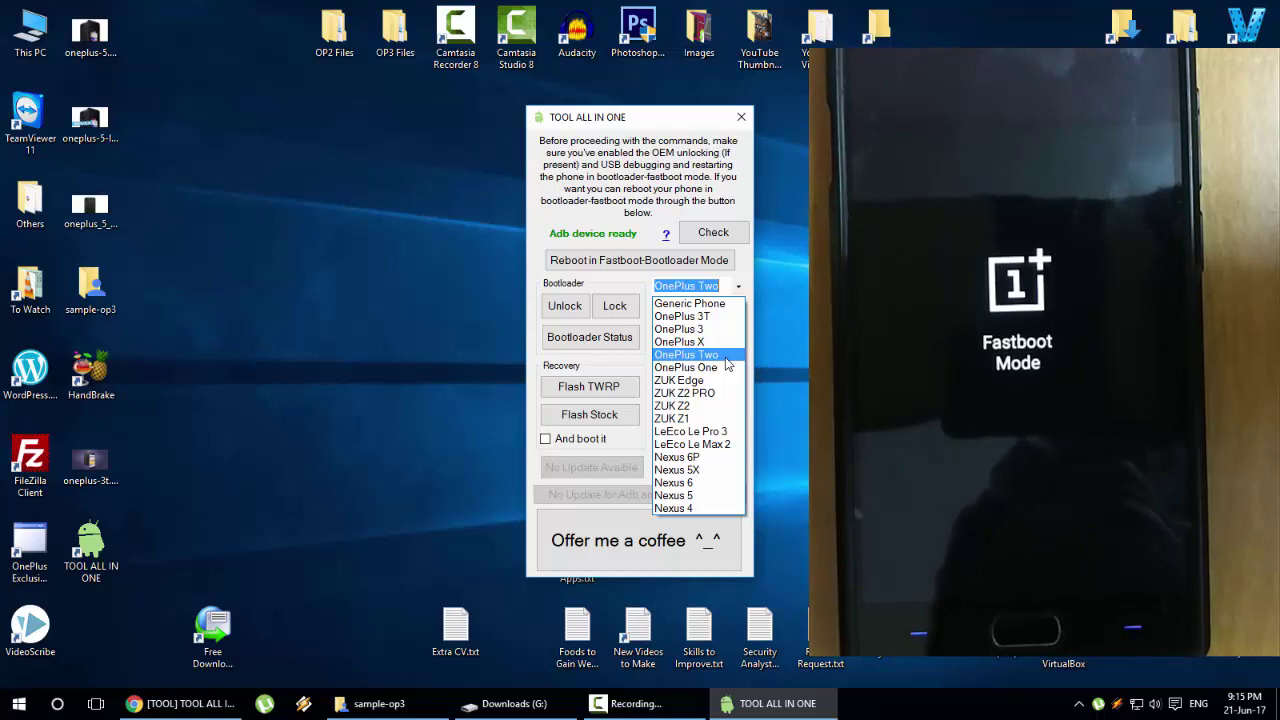
left_click(726, 358)
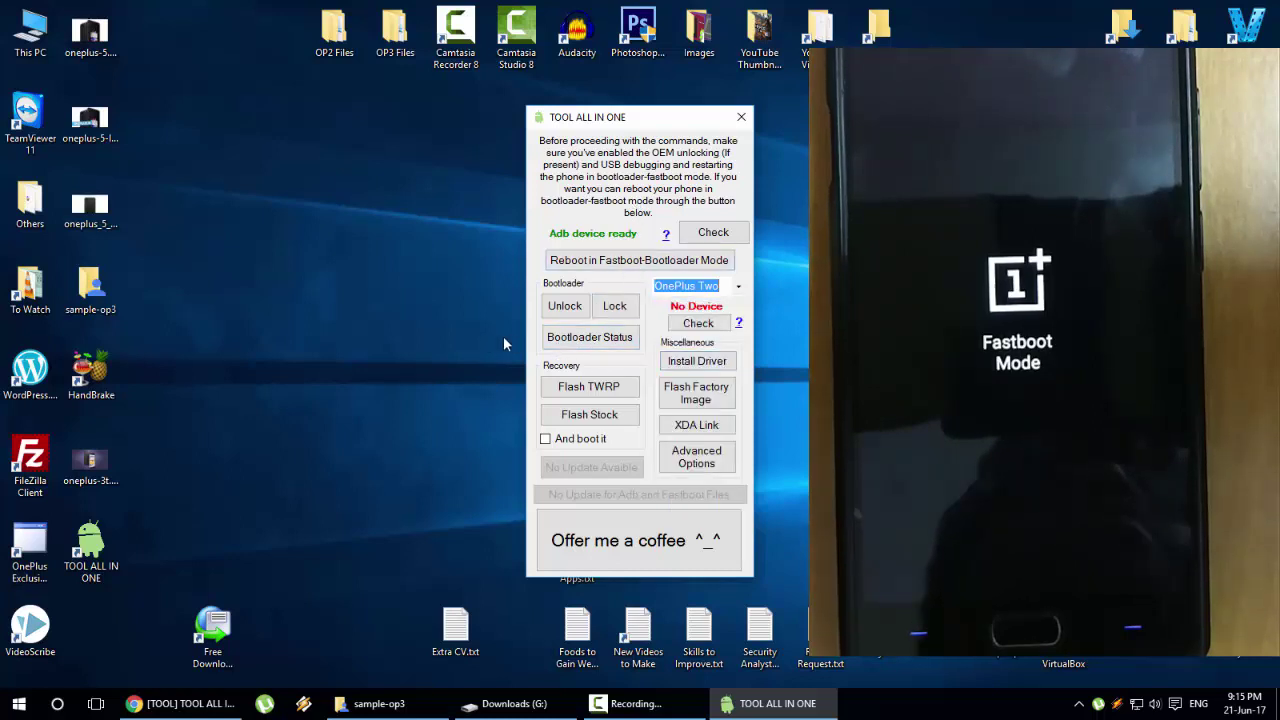
- Check the bootloader status, examine the Device unlocked line, and close the console
left_click(590, 340)
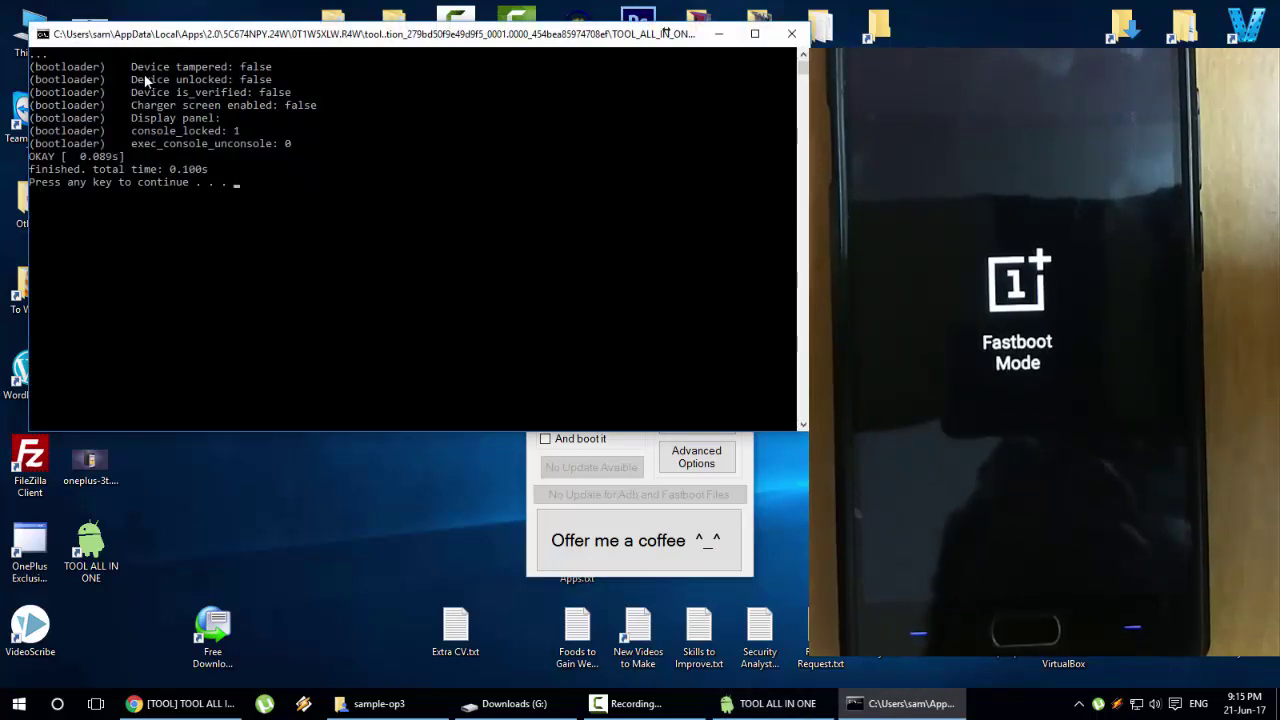
left_click_drag(136, 80, 277, 80)
left_click(242, 80)
left_click(281, 80)
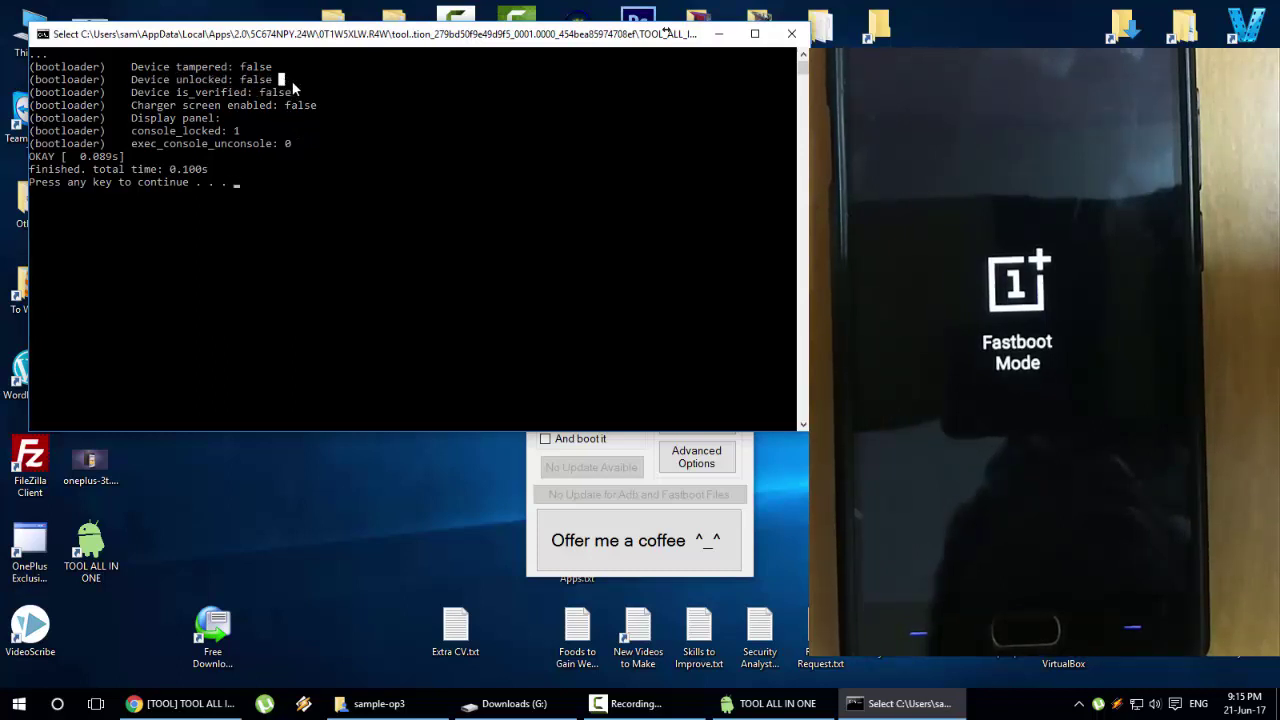
left_click_drag(242, 80, 272, 80)
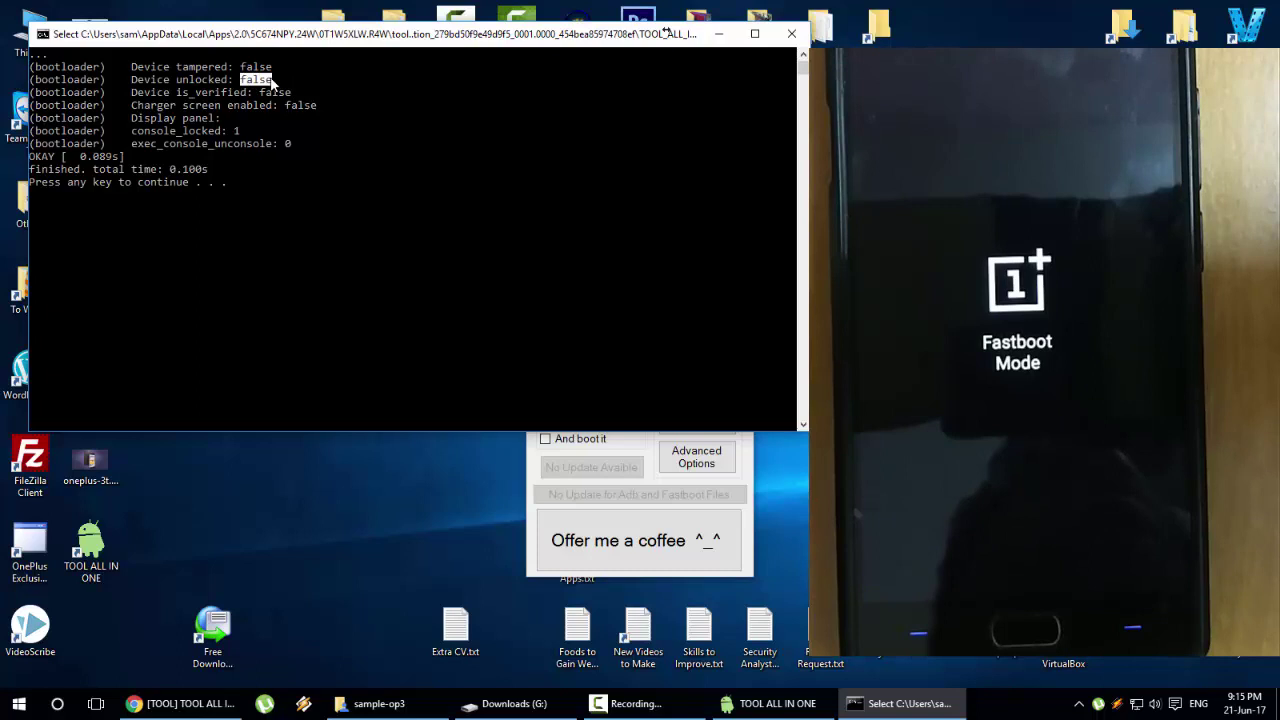
left_click(277, 80)
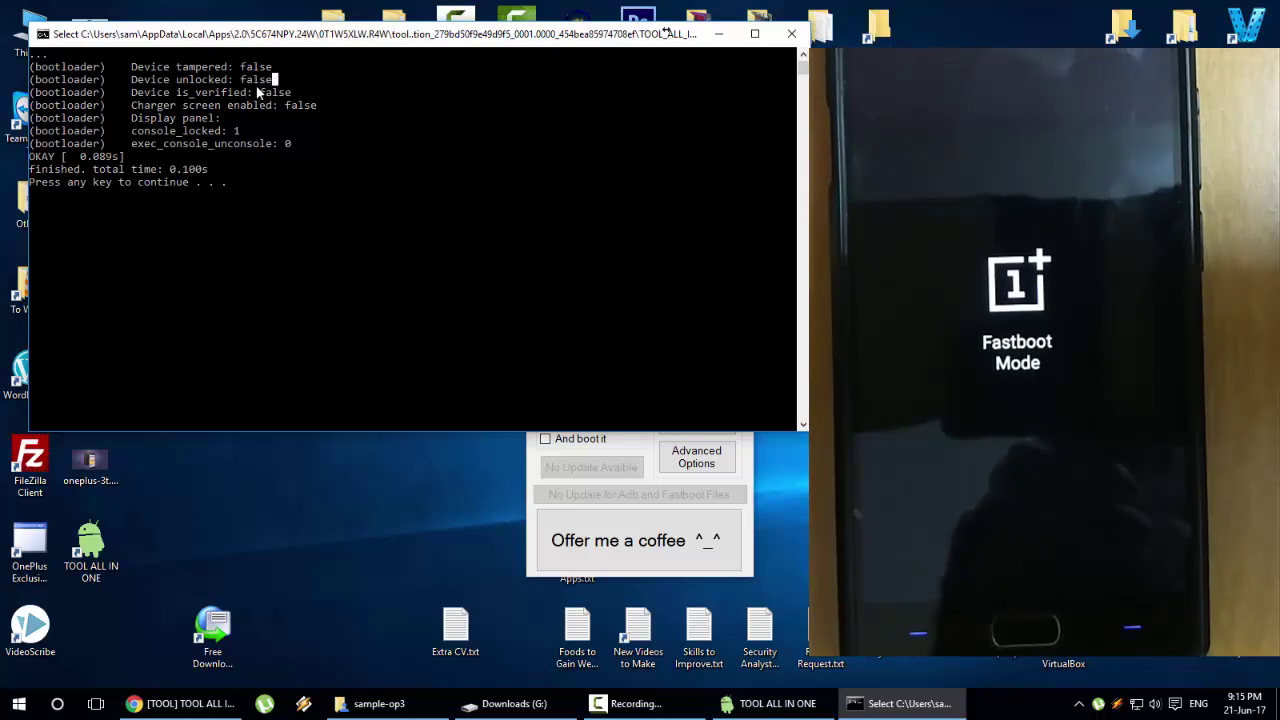
left_click(791, 33)
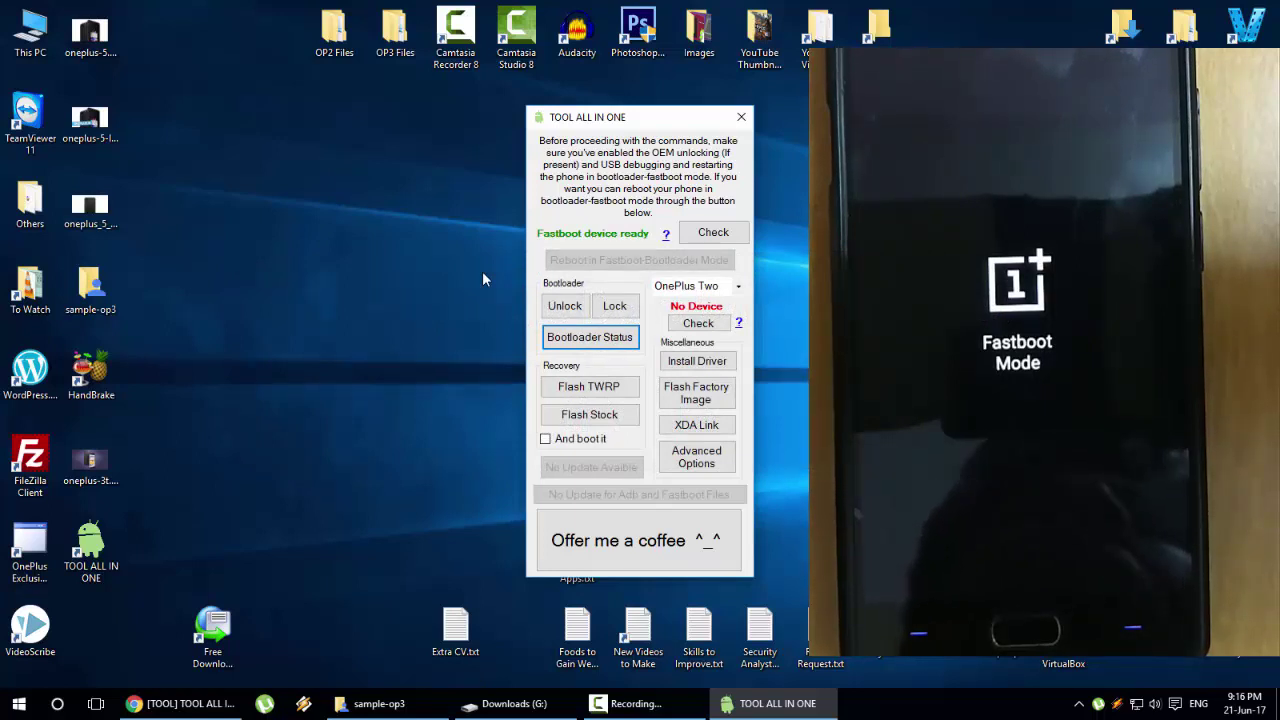
- Unlock the phone's bootloader and examine the Device unlocked line in the bootloader status
left_click(565, 308)
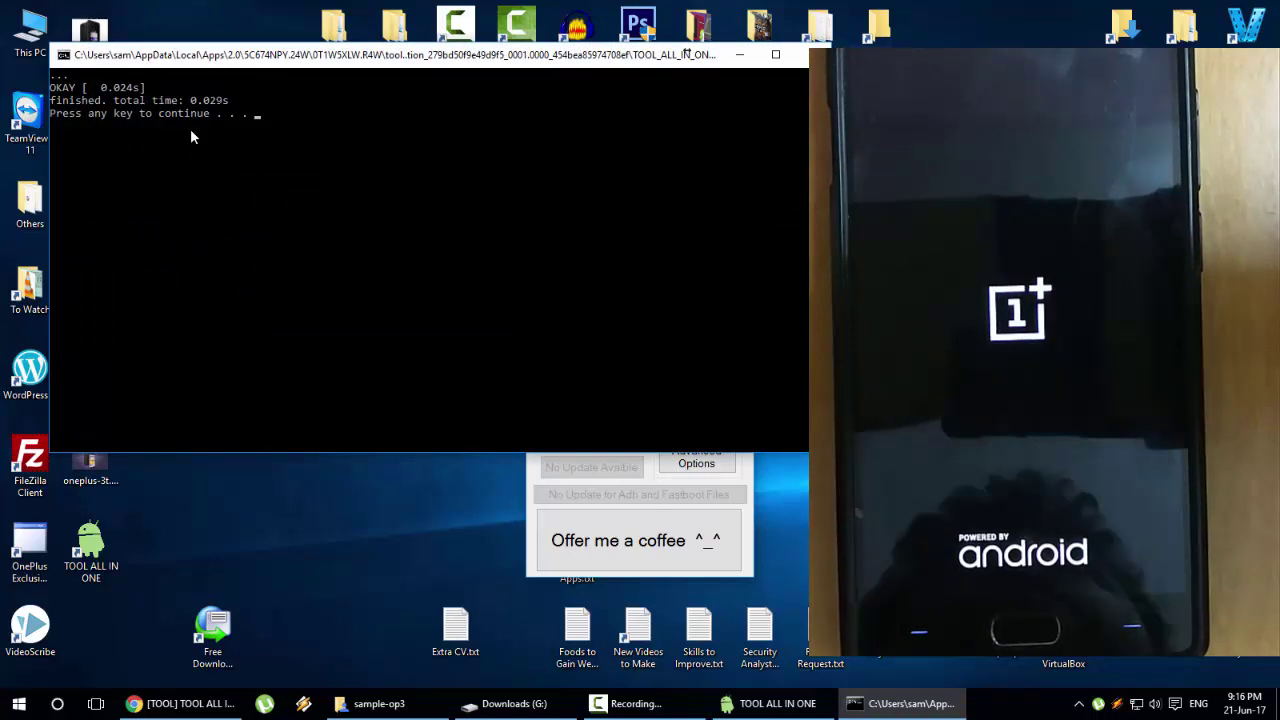
key("Return")
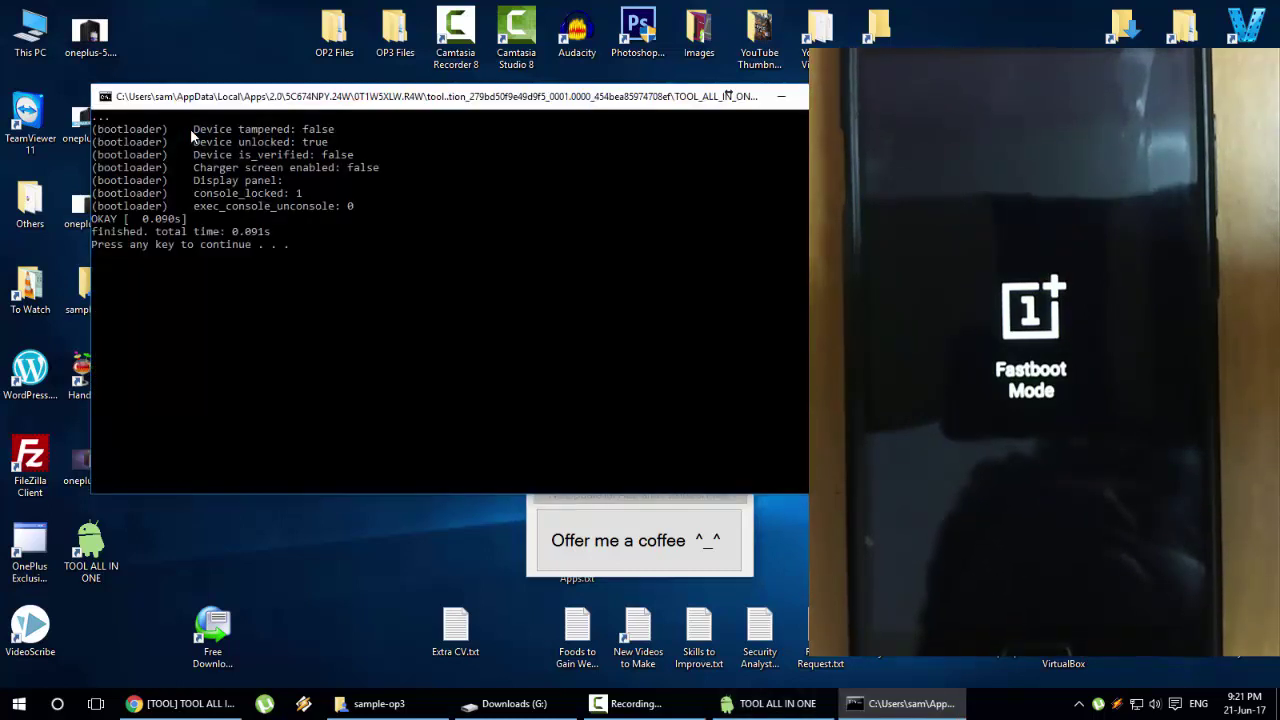
left_click_drag(193, 142, 327, 142)
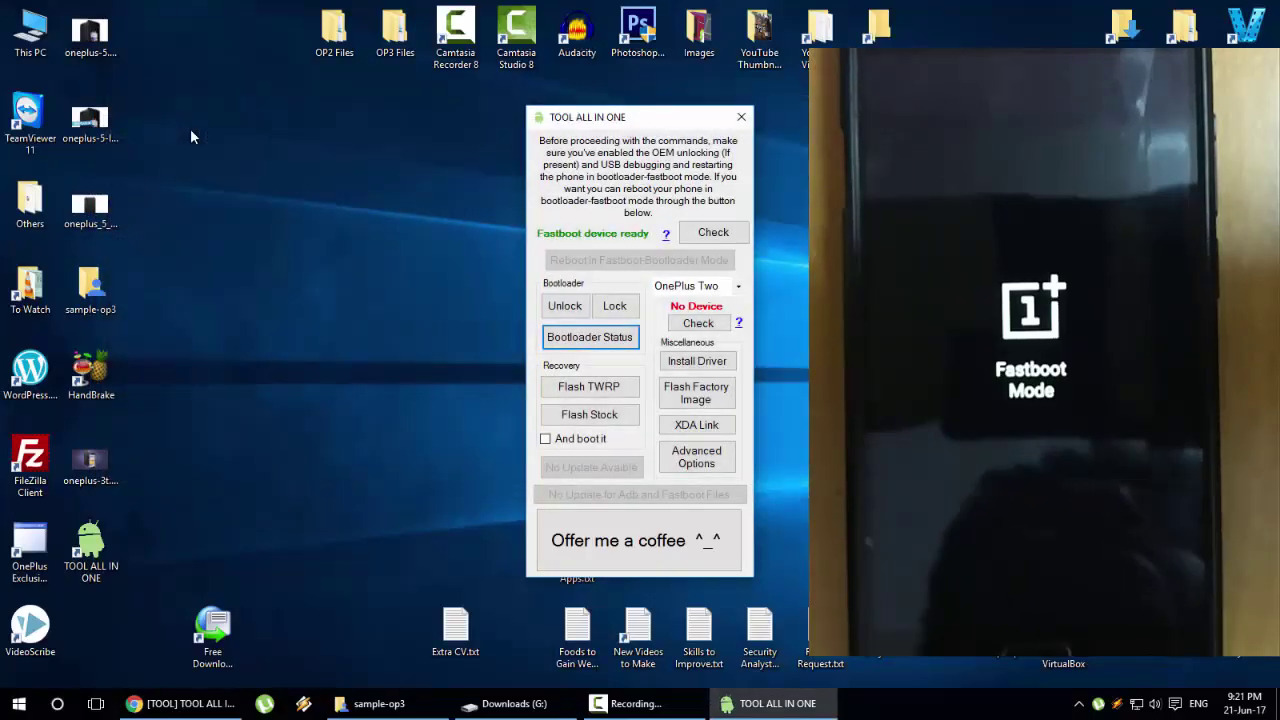
- Select OnePlus Two as the phone model for flashing the recovery
key("Tab")
key("alt+Down")
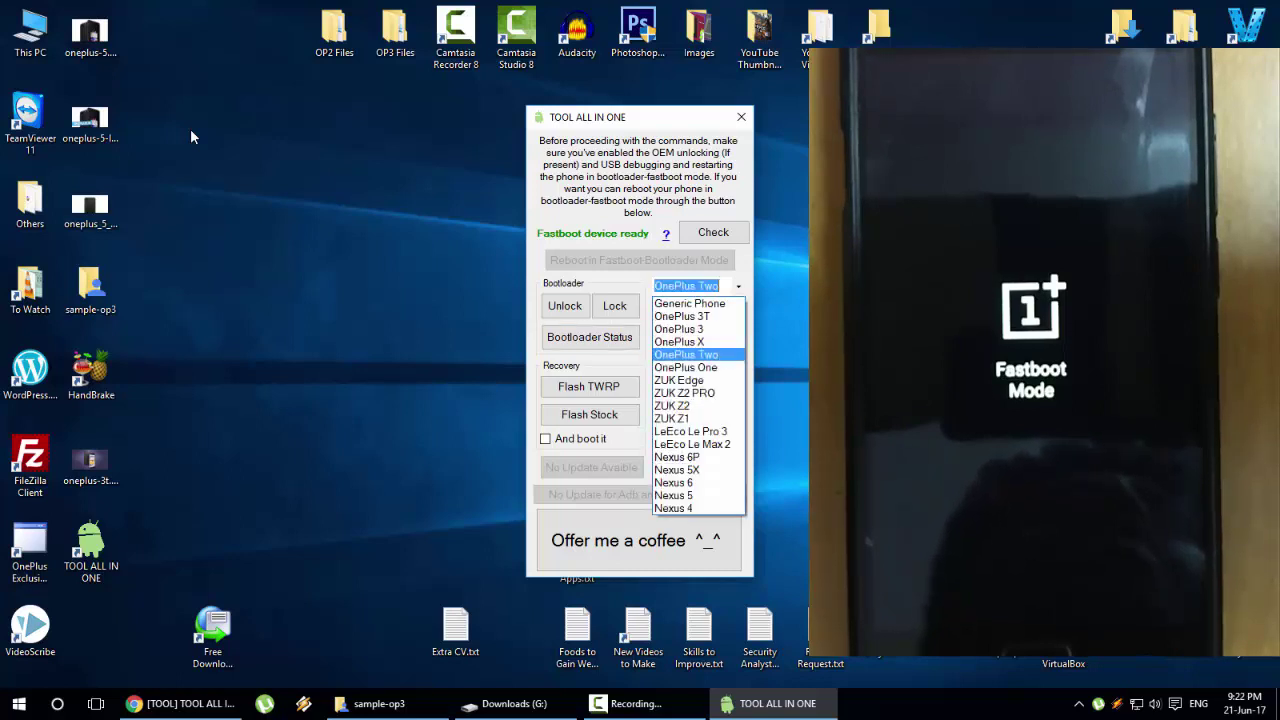
key("Down")
key("Up")
key("Down")
key("Up")
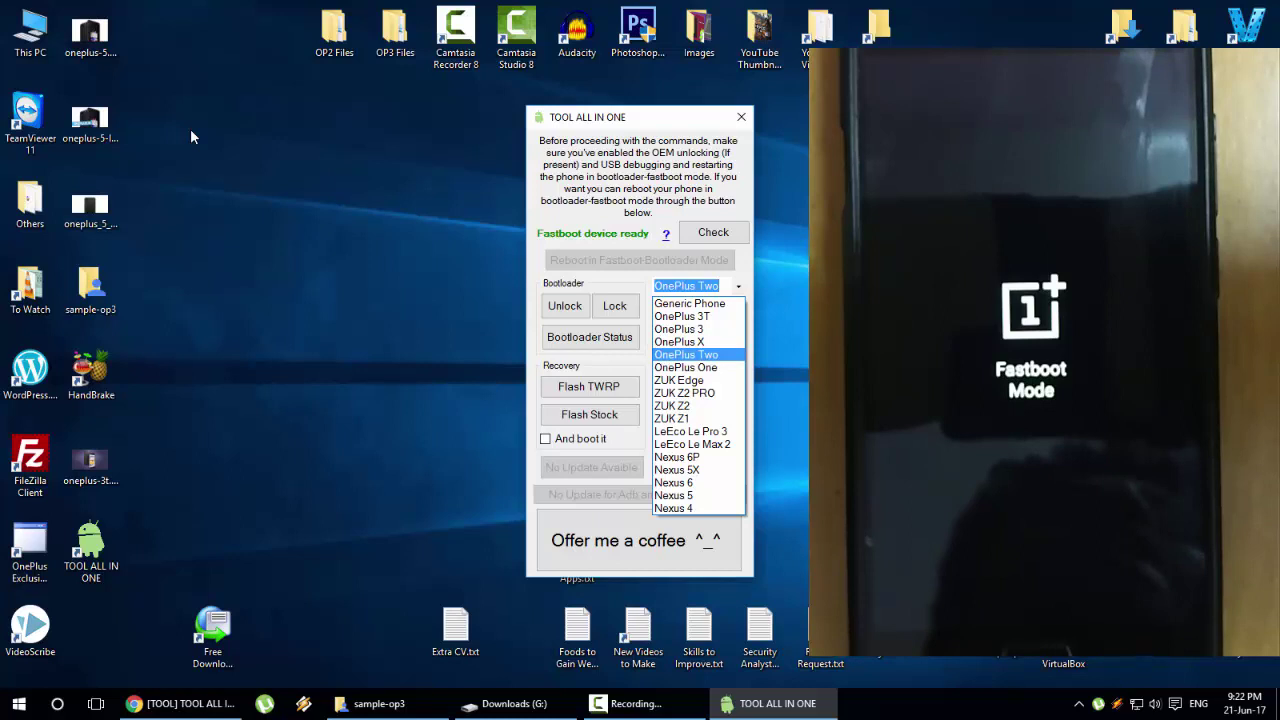
key("Return")
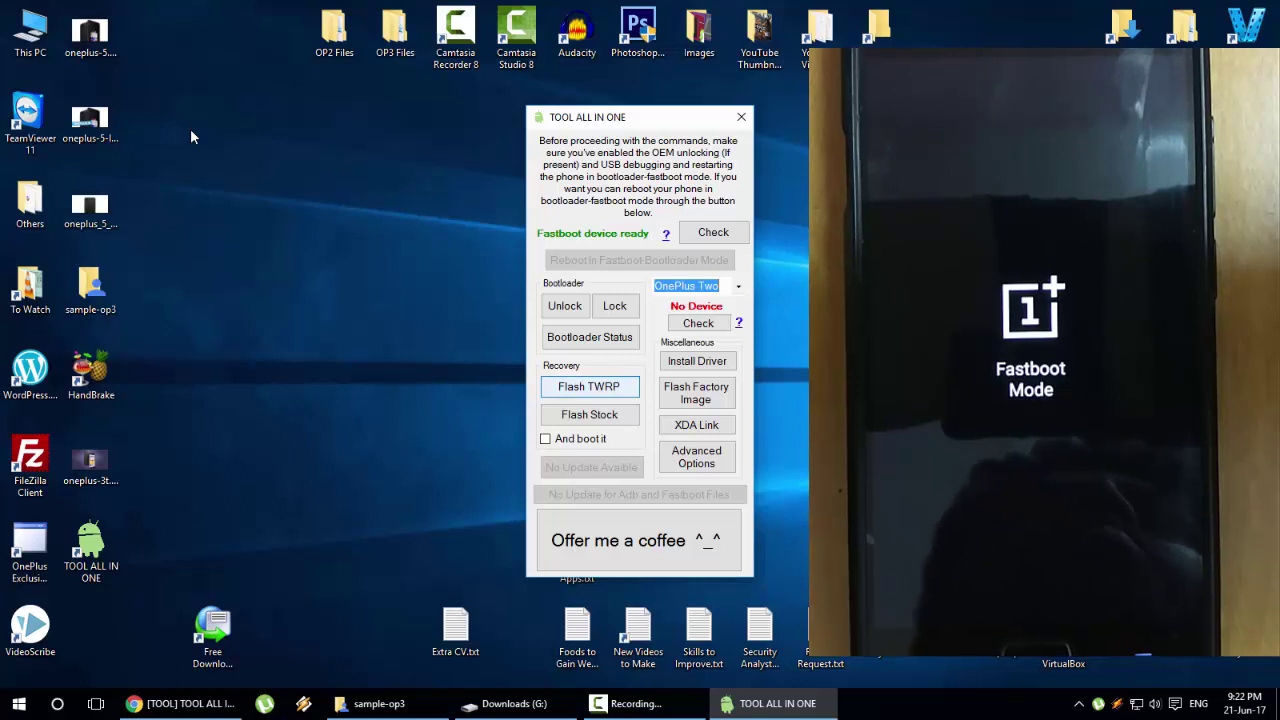
- Flash the TWRP 3.1.0 OPT recovery with And boot it enabled, and dismiss the completion message
key("space")
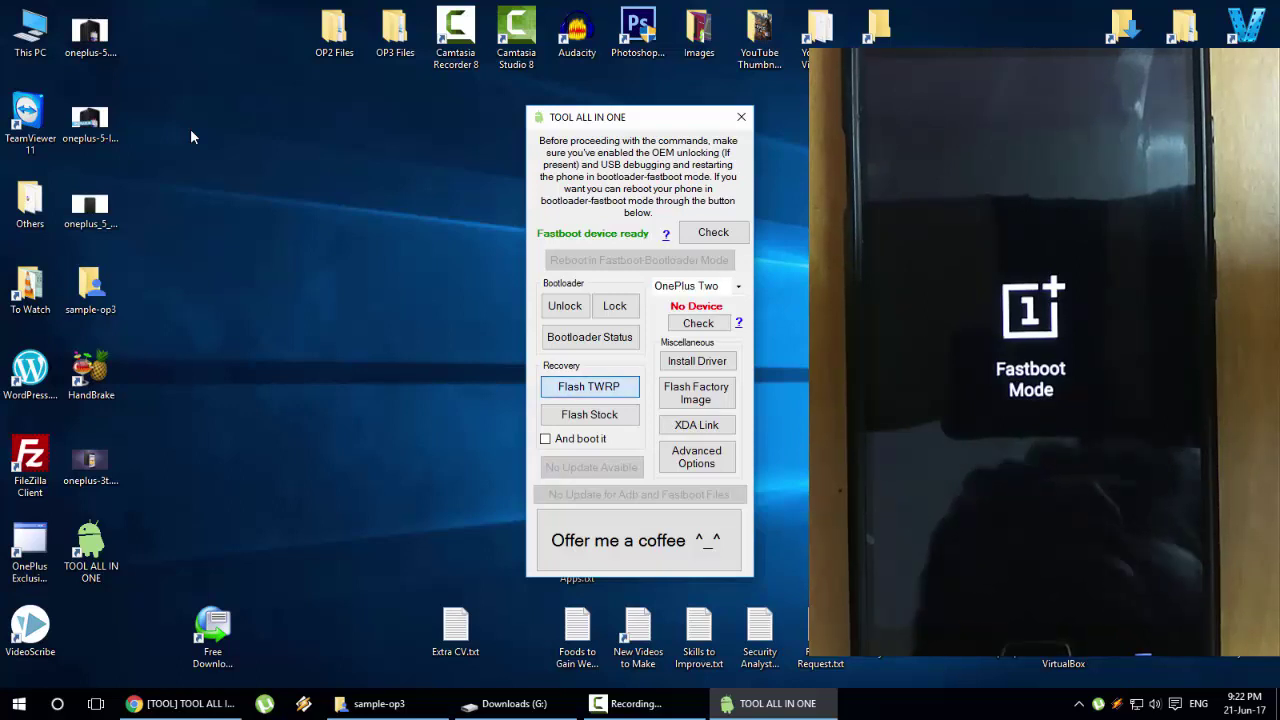
key("alt+Down")
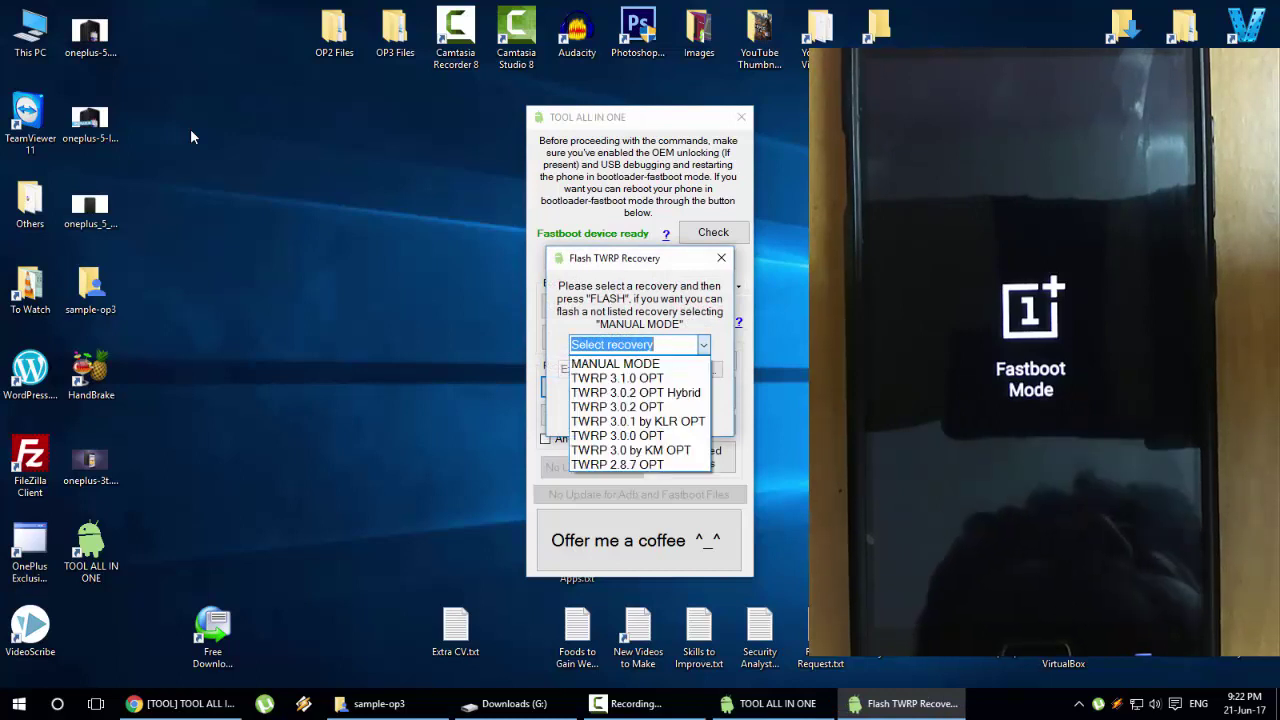
key("Down")
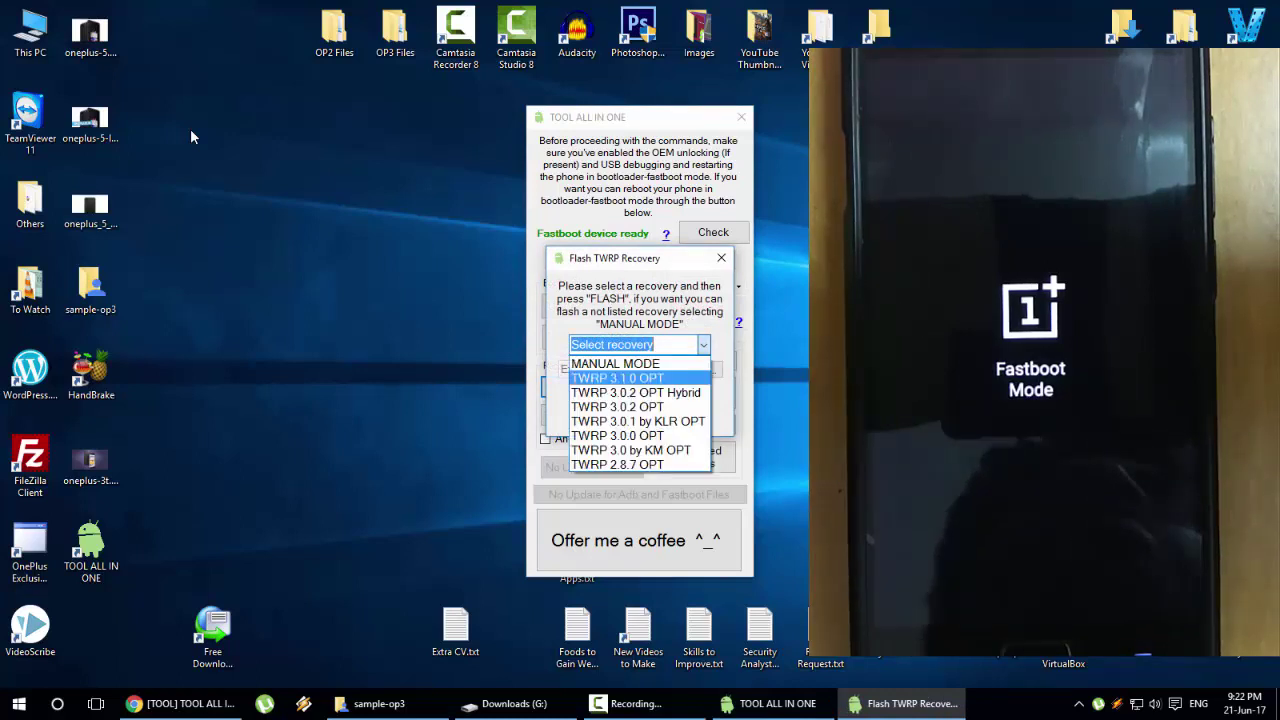
key("Return")
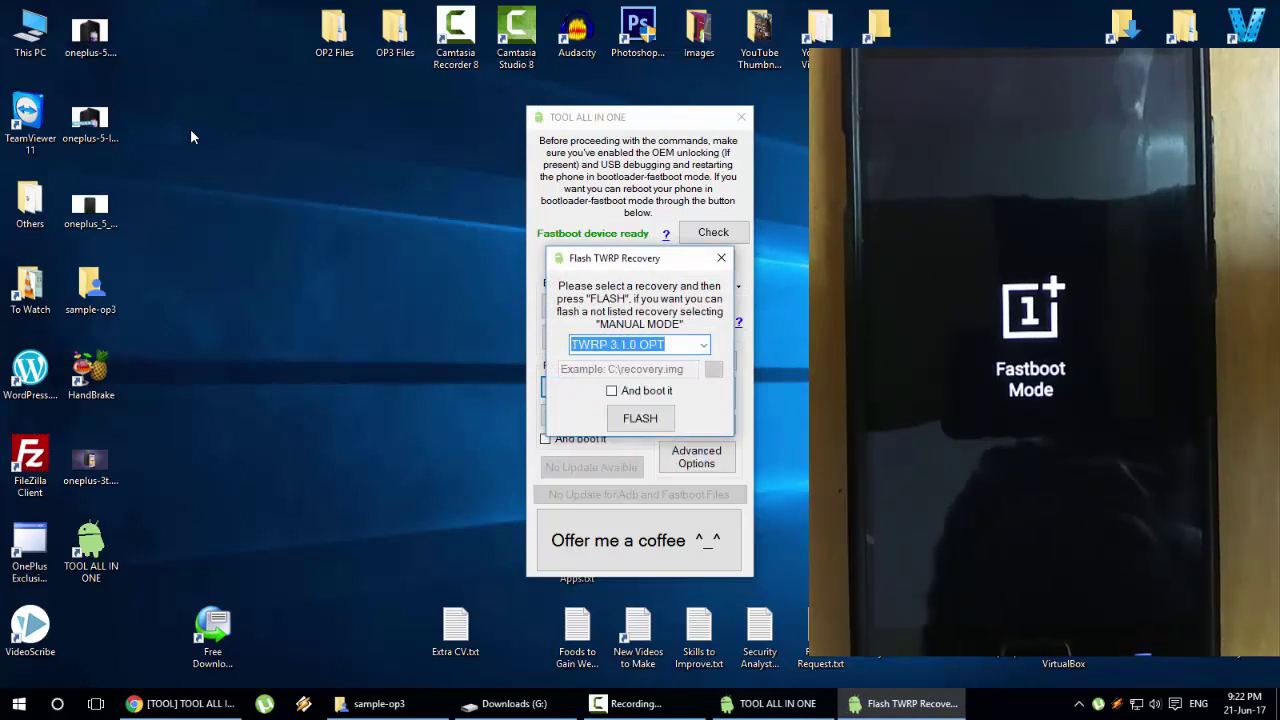
key("Tab")
key("space")
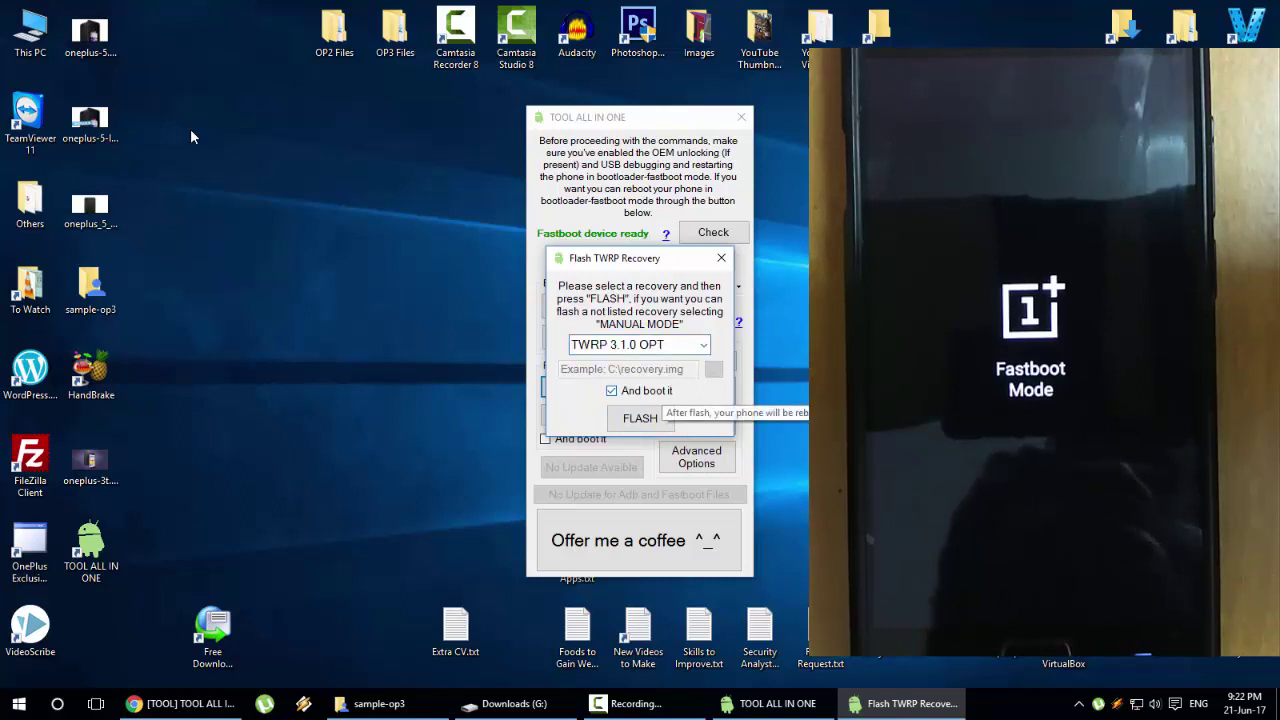
key("Tab")
key("space")
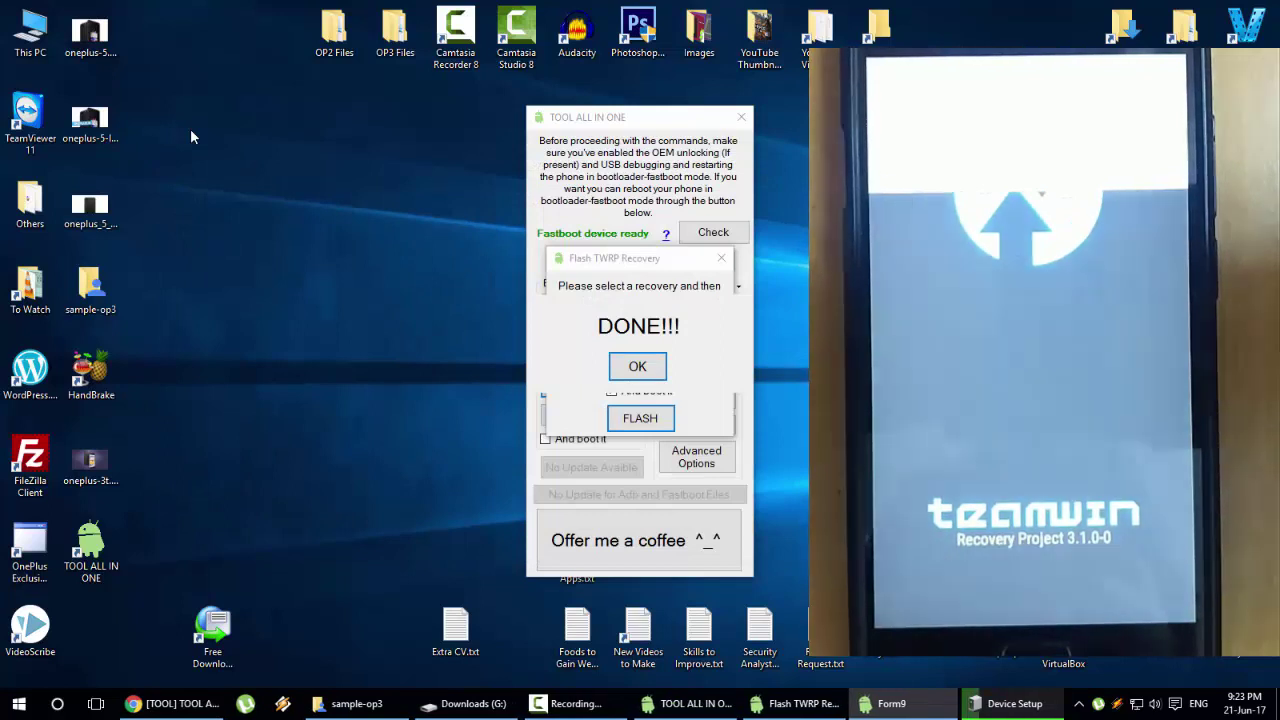
key("Return")
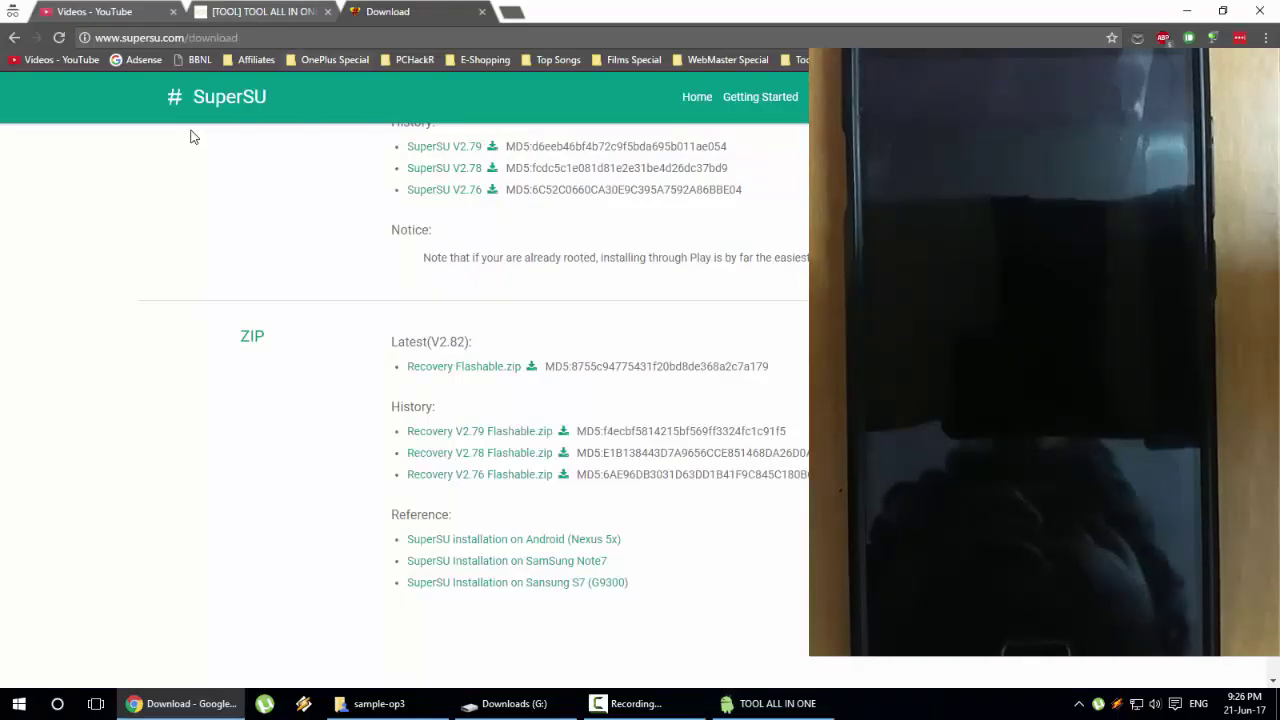
- Download the latest V2.82 Recovery Flashable.zip from the SuperSU download page in the browser
key("Home")
key("ctrl+l")
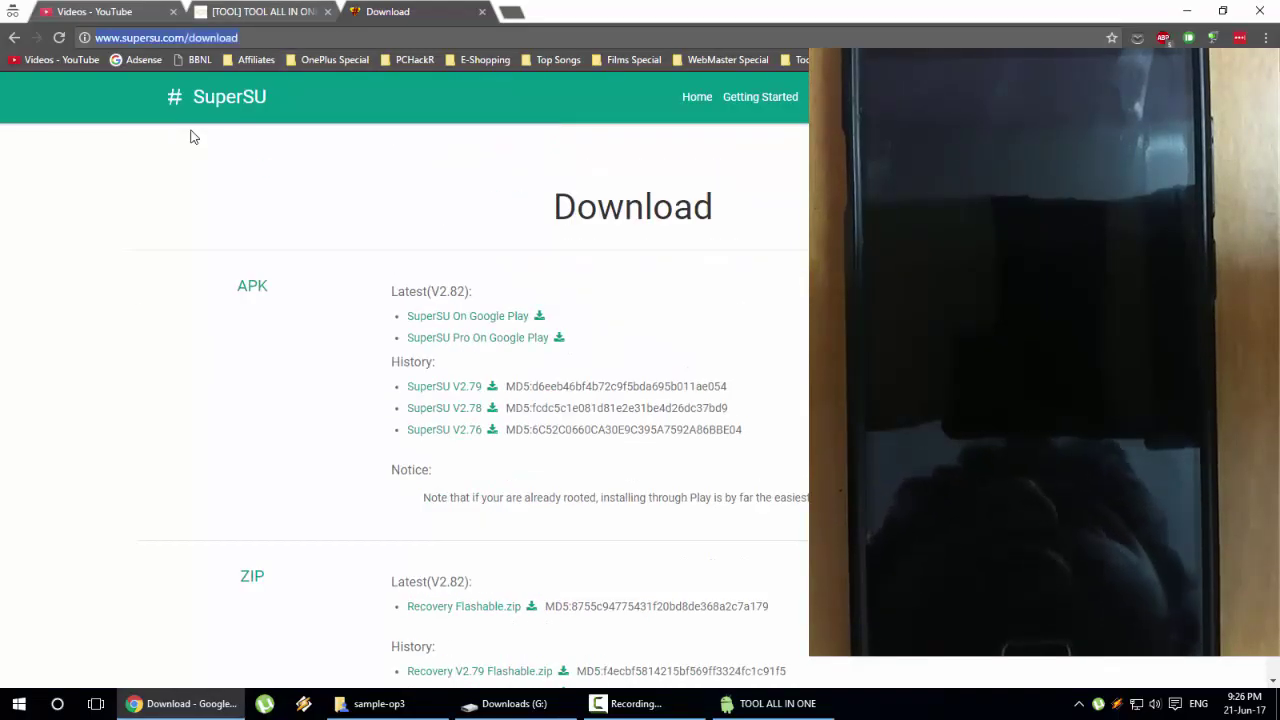
scroll(193, 137, "down", 4)
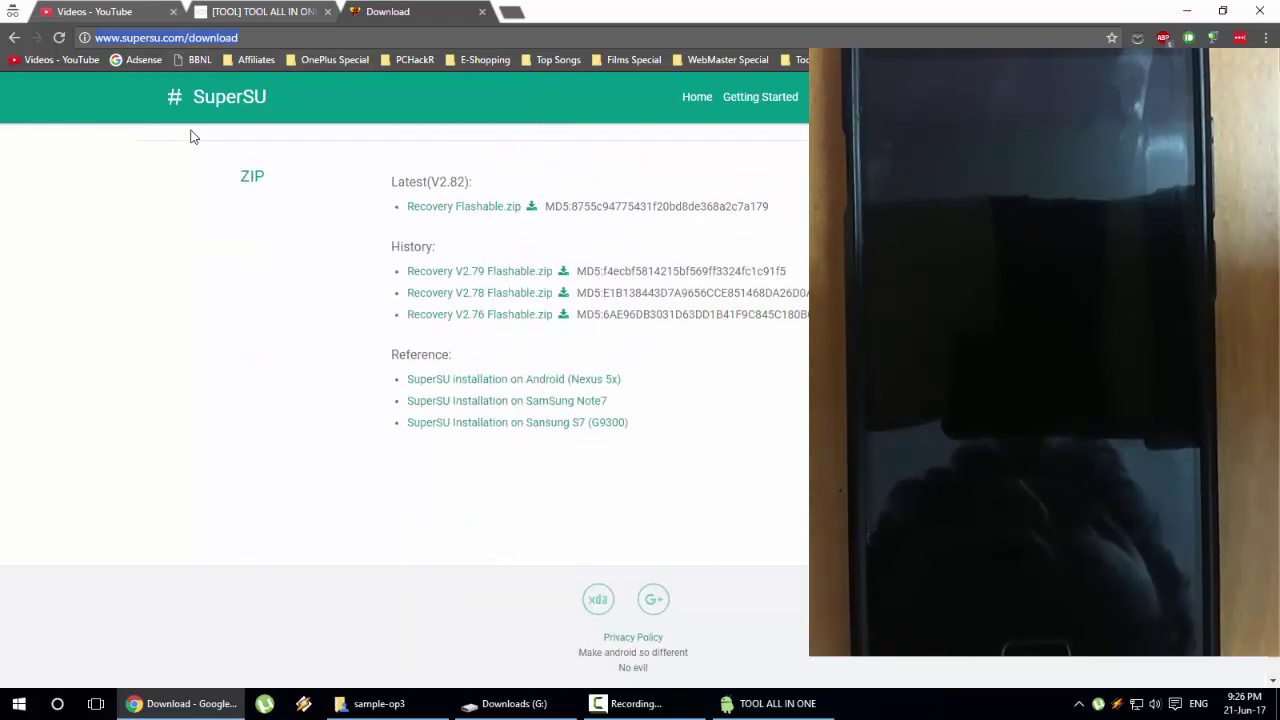
scroll(193, 137, "up", 1)
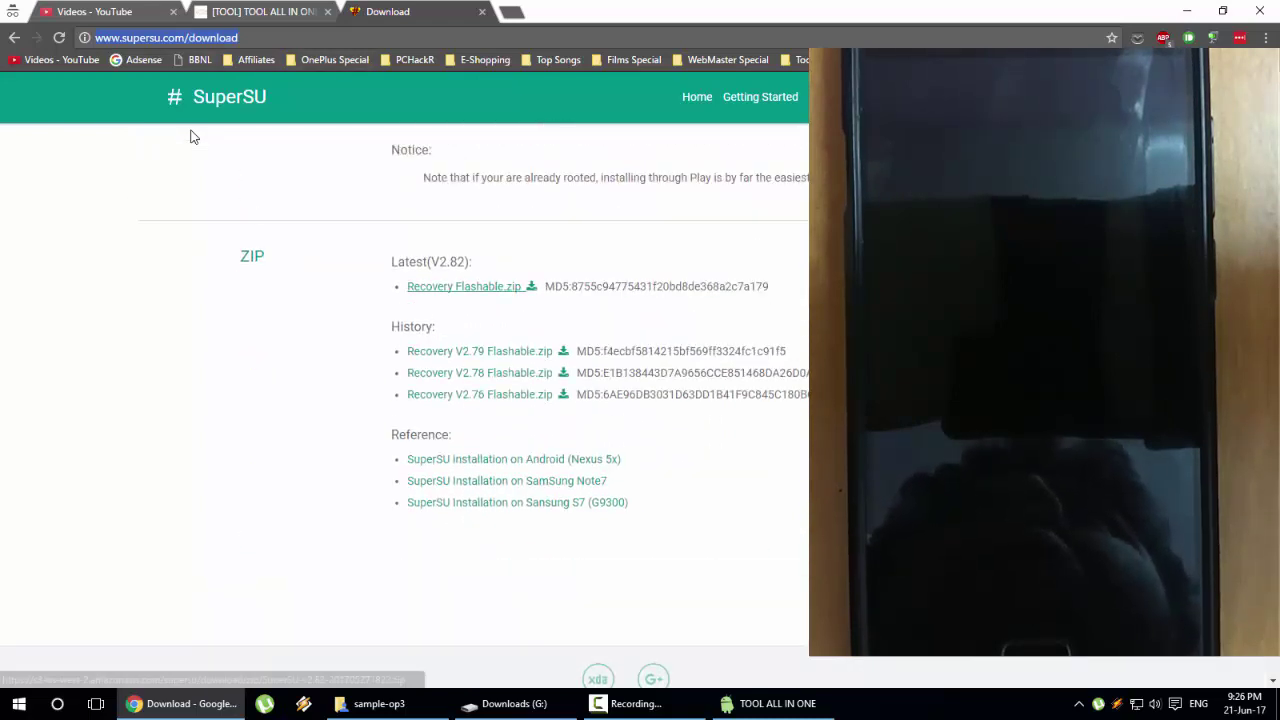
left_click(463, 286)
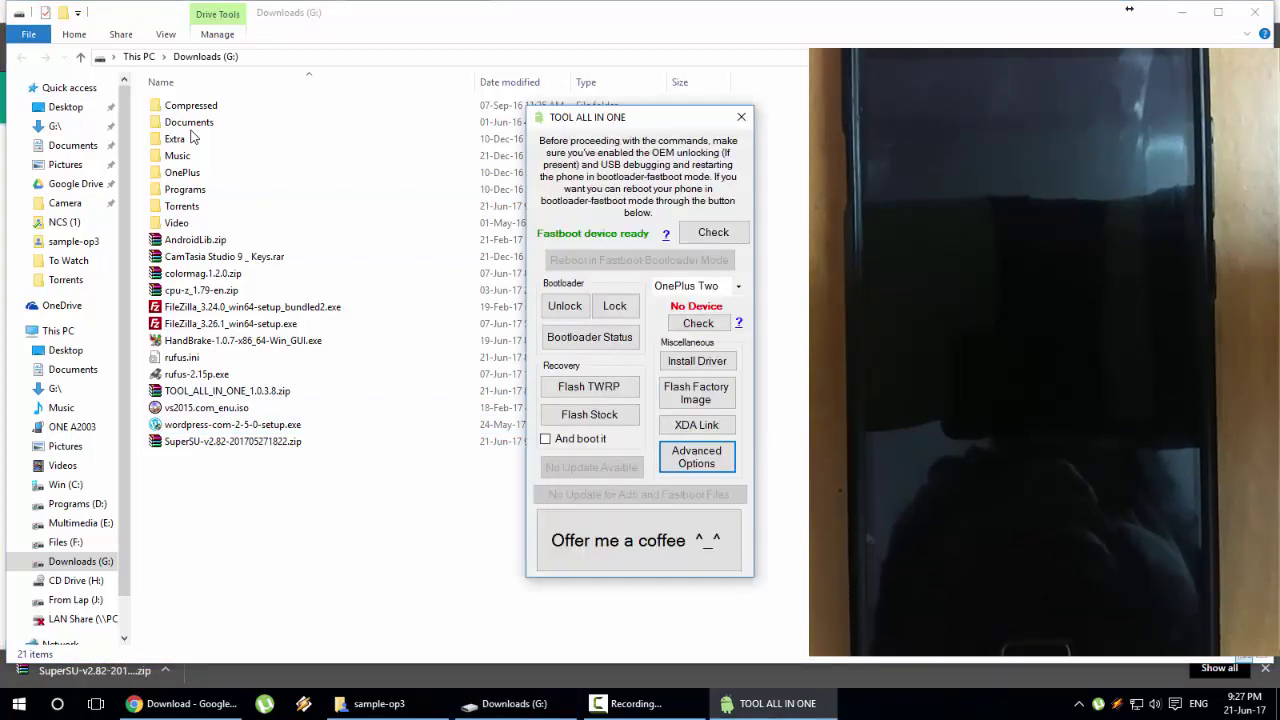
- In TOOL ALL IN ONE's advanced options, open the recovery zip flasher with the Sideload method
key("space")
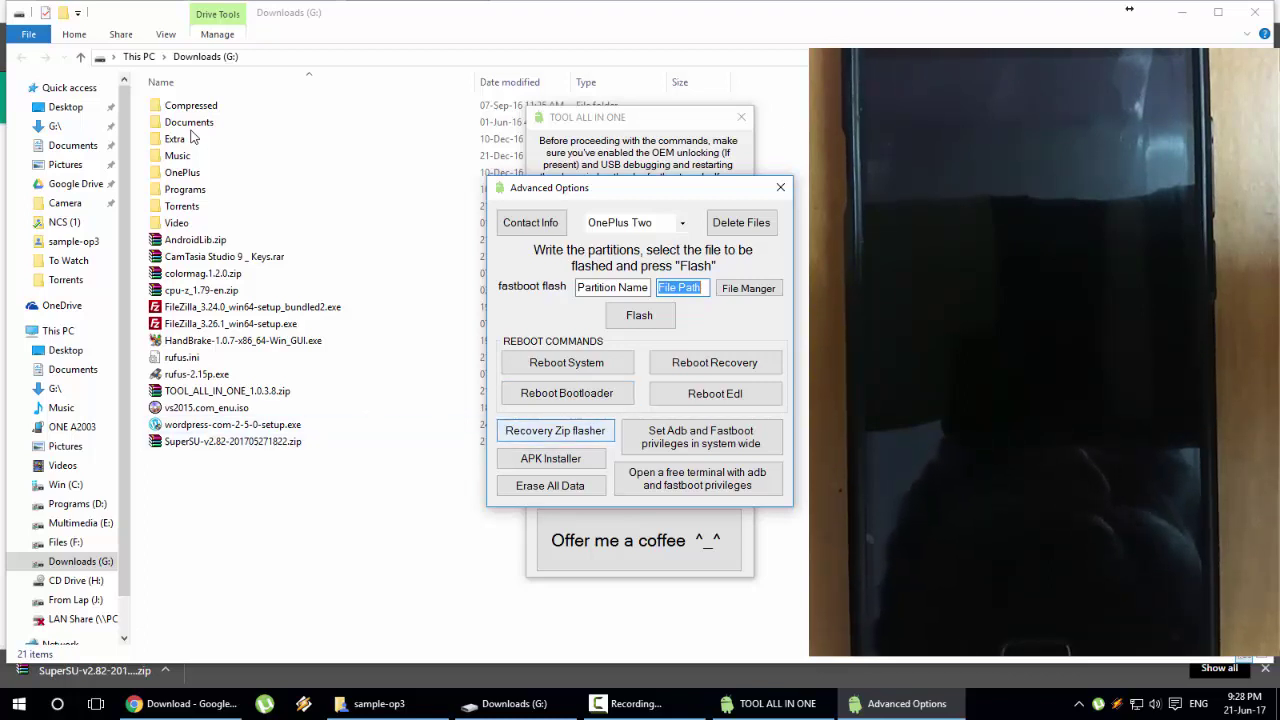
key("space")
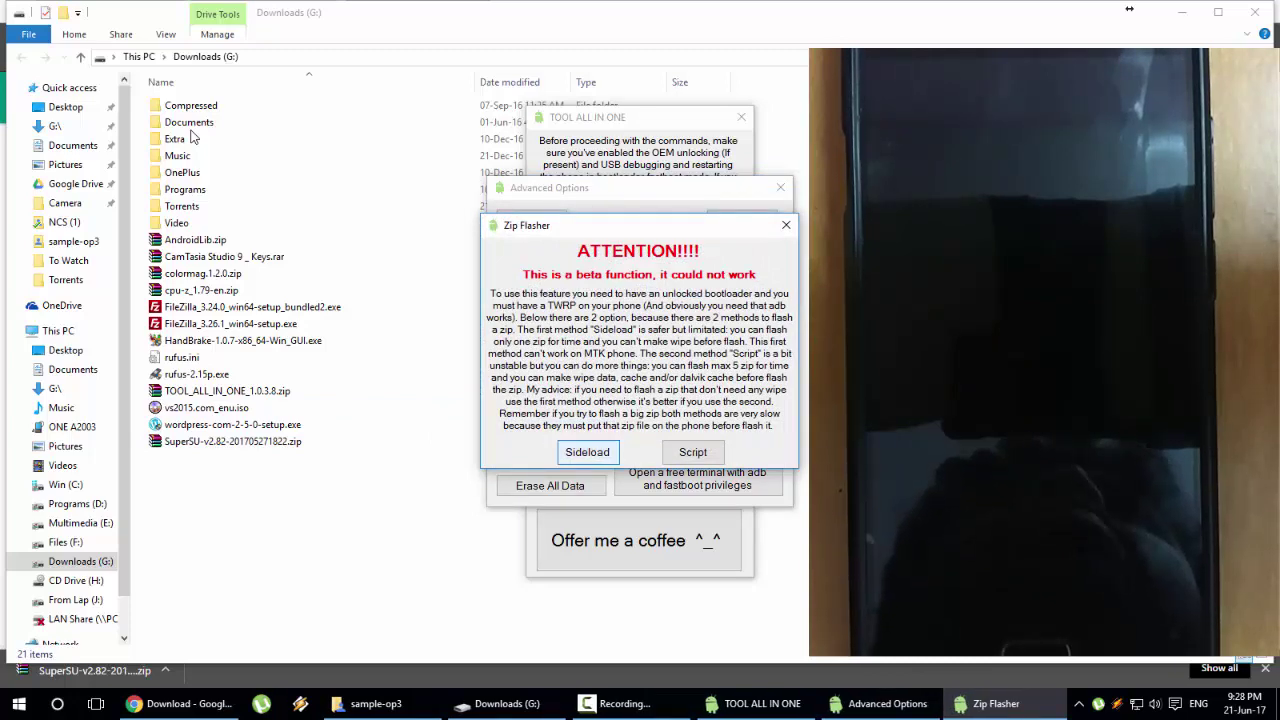
key("space")
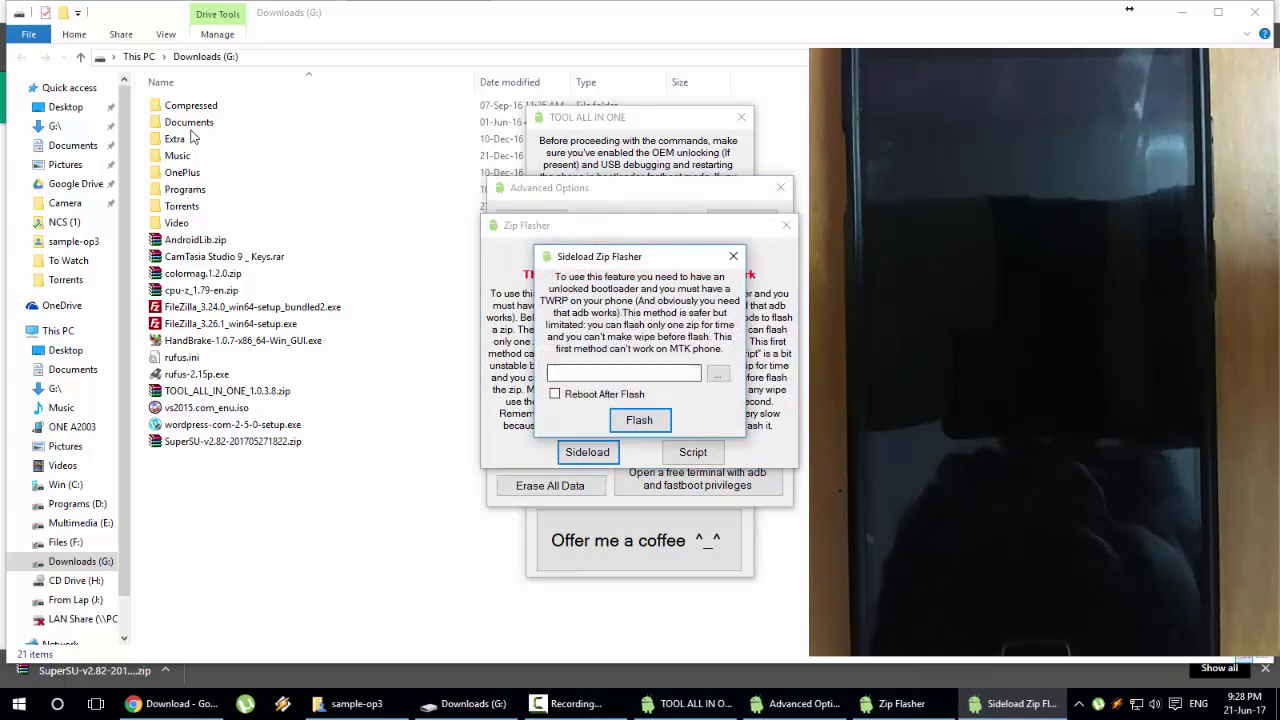
- Sideload SuperSU-v2.82-201705271822.zip from drive G to the phone with Reboot After Flash enabled
key("Tab")
key("space")
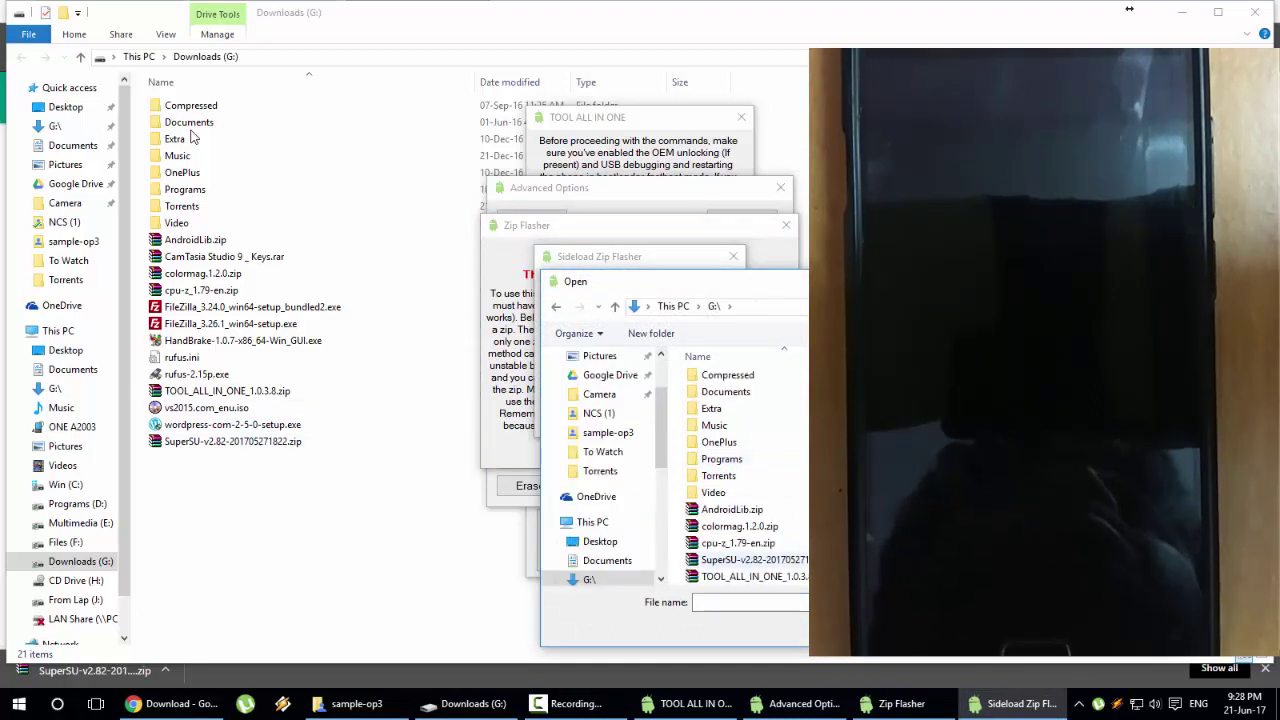
key("s")
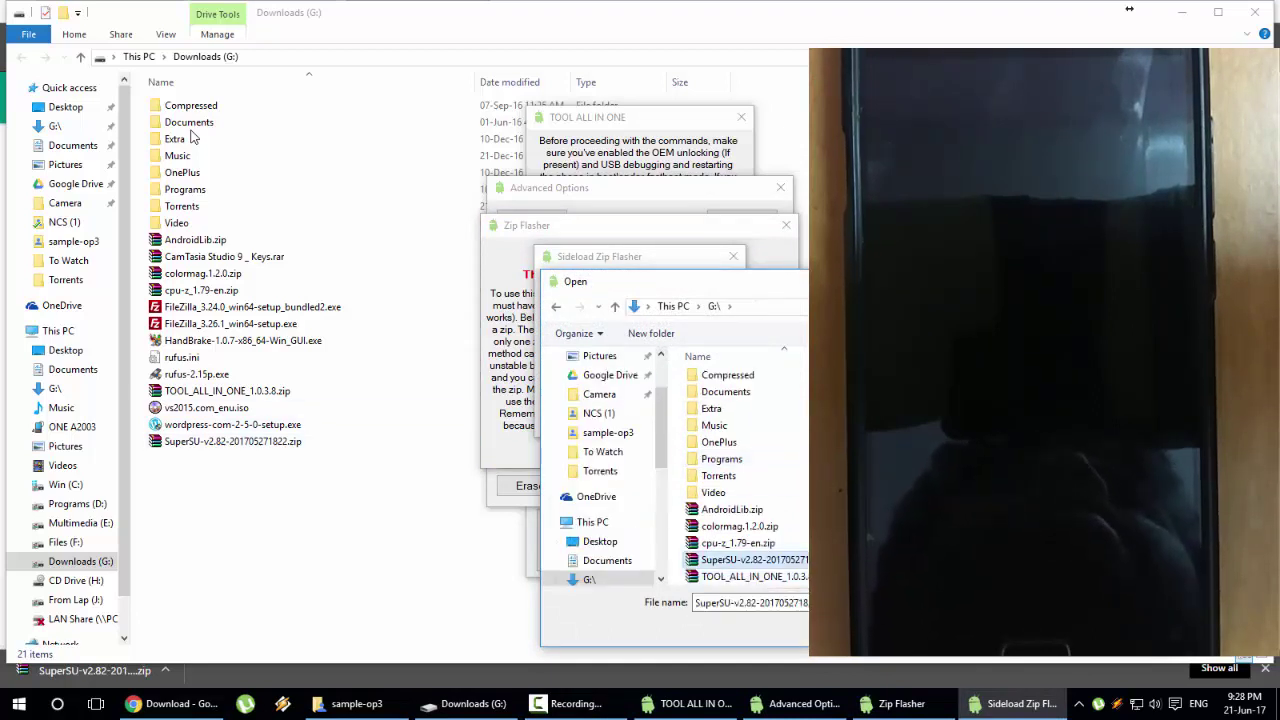
key("Return")
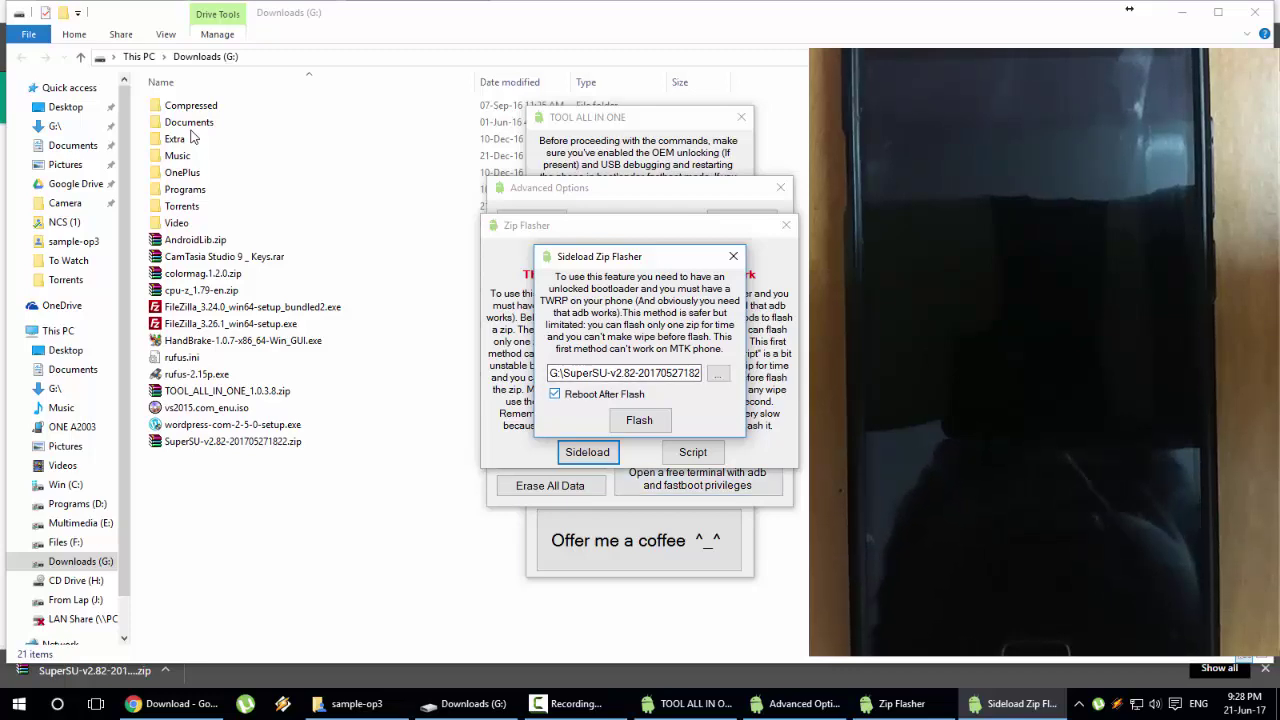
key("Tab")
key("Tab")
key("space")
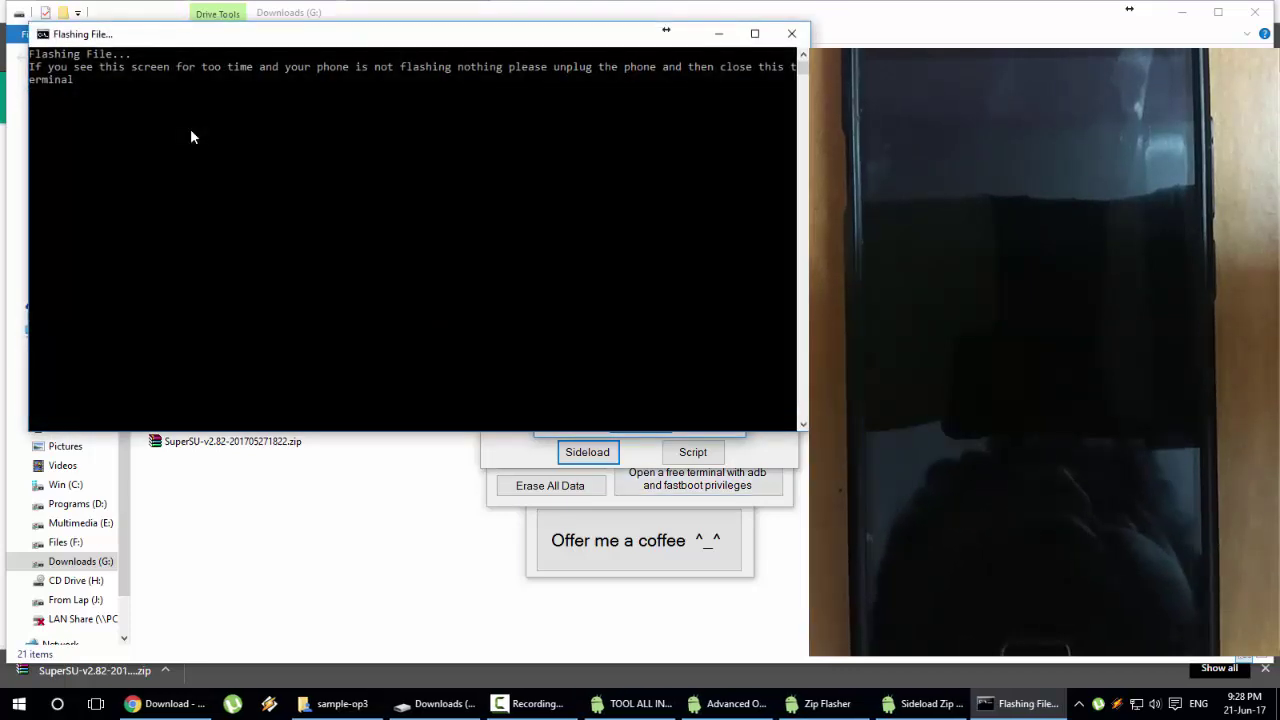